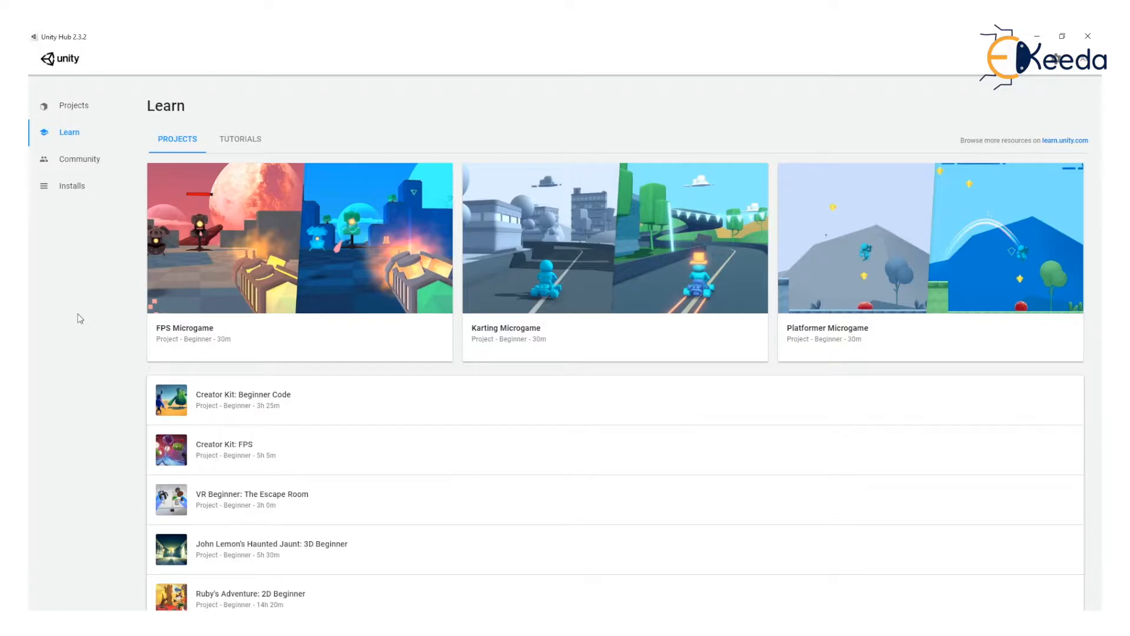
{"action": "left_click", "coordinate": [88, 162]}
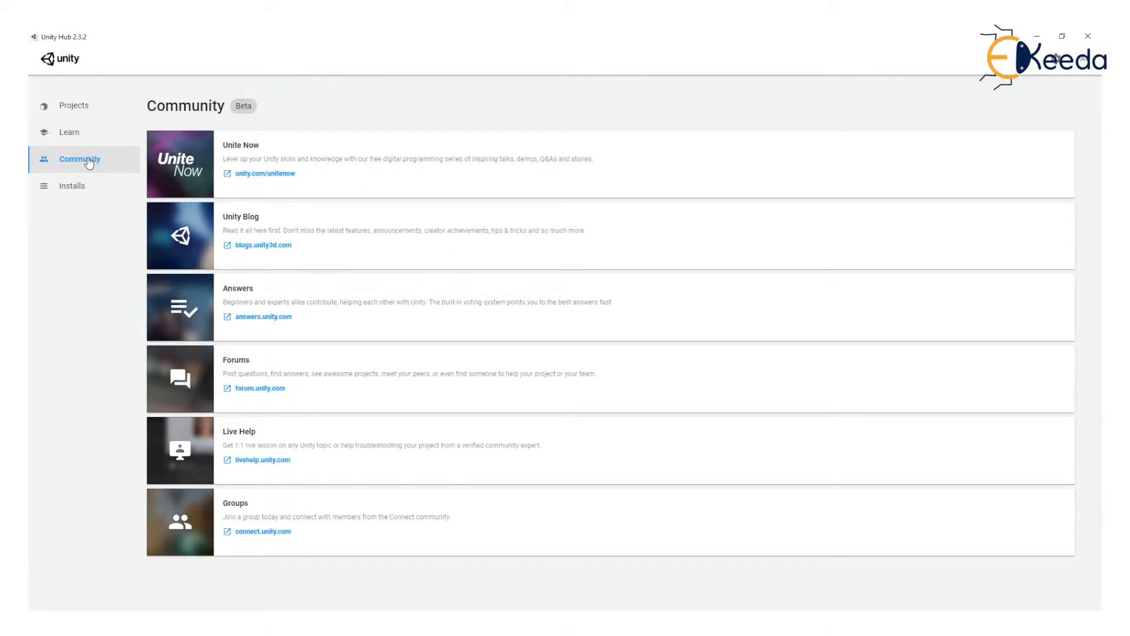
{"action": "left_click", "coordinate": [87, 196]}
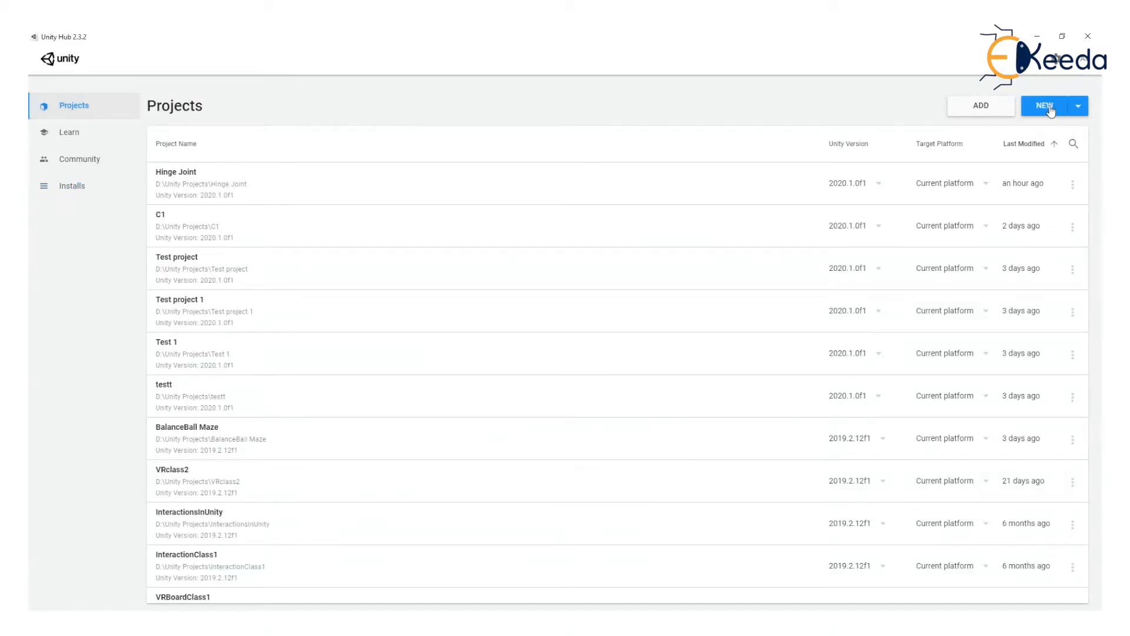
Create a new 3D project named "Class 1" in the D:\Unity Projects folder
{"action": "left_click", "coordinate": [1042, 107]}
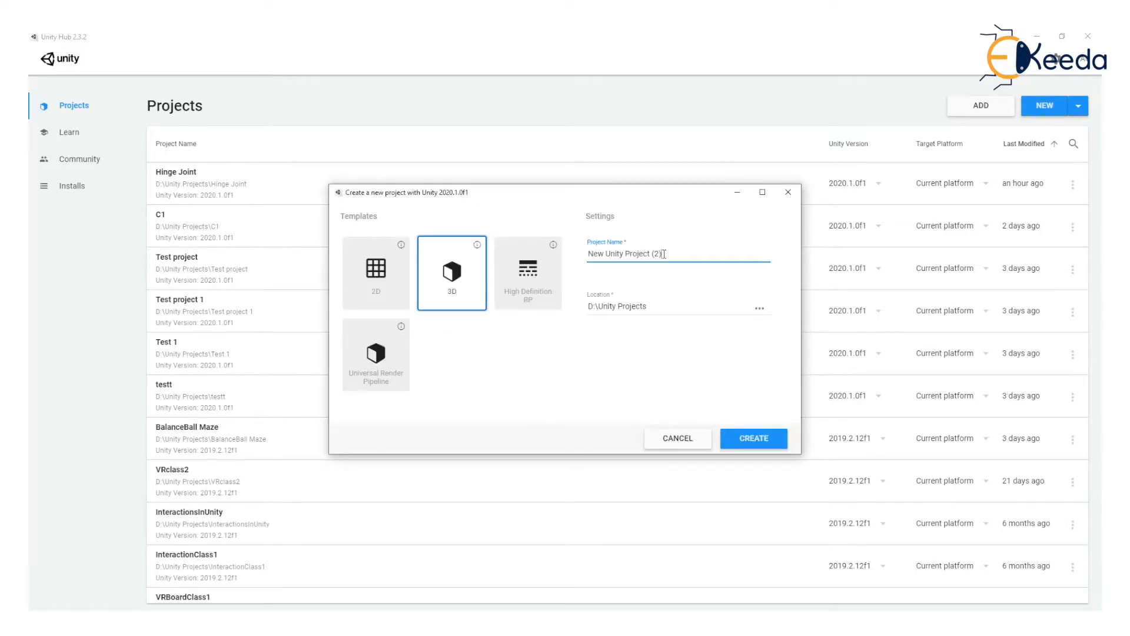
{"action": "key", "text": "ctrl+a"}
{"action": "type", "text": "Class 1"}
{"action": "left_click", "coordinate": [770, 444]}
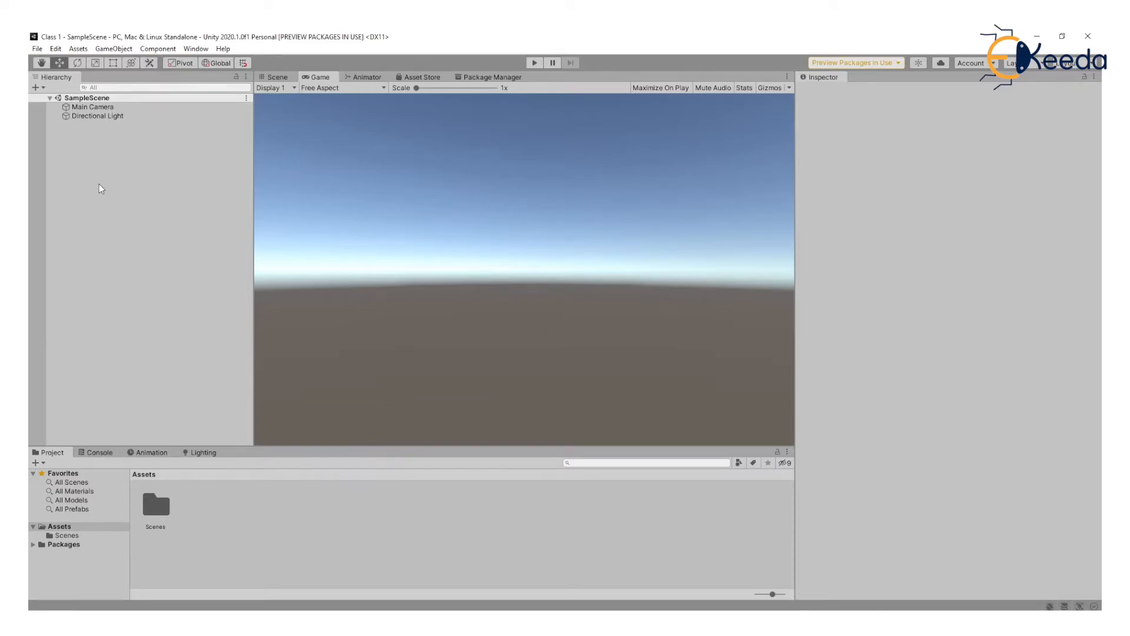
Save the current scene as "Class 1" in the project's Scenes folder and open that folder among the assets
{"action": "left_click", "coordinate": [36, 49]}
{"action": "left_click", "coordinate": [34, 51]}
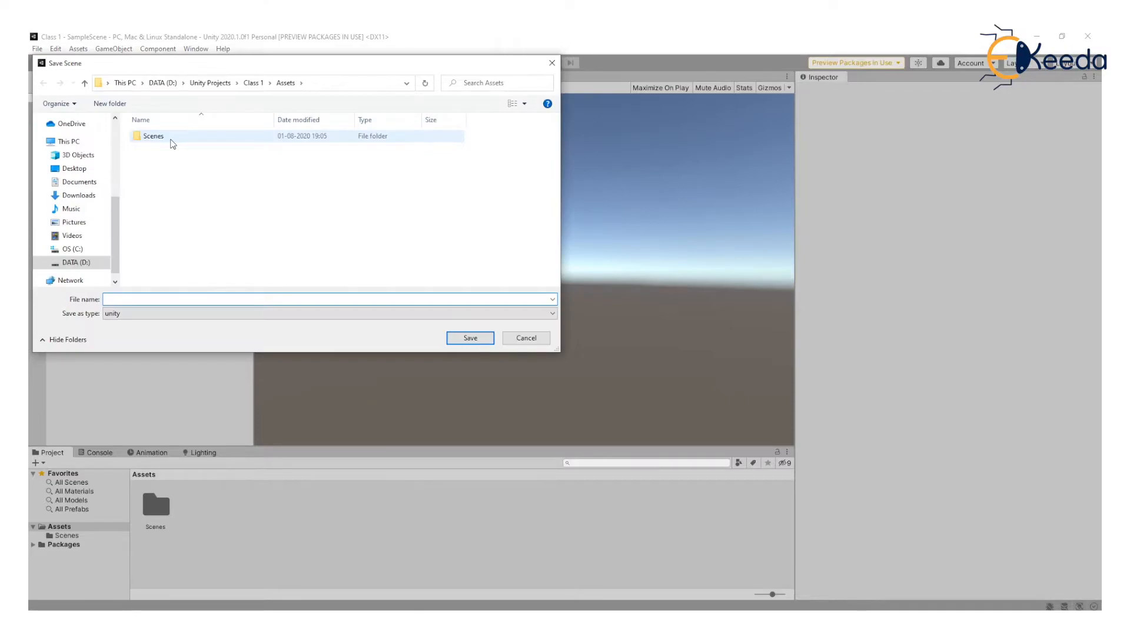
{"action": "left_click_drag", "start_coordinate": [300, 66], "coordinate": [391, 122]}
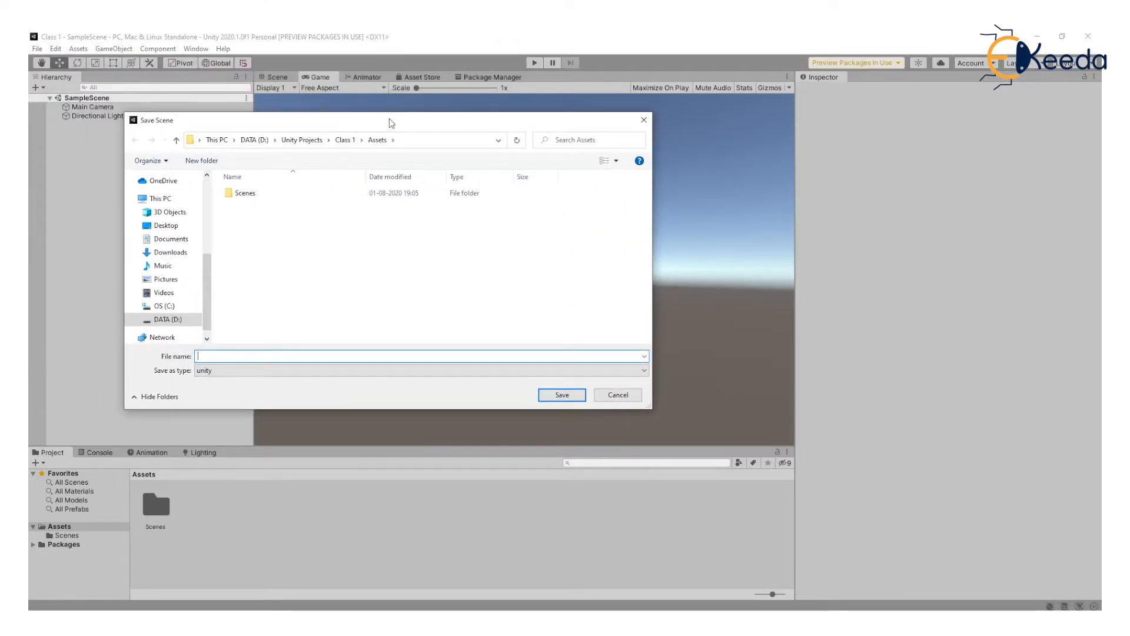
{"action": "double_click", "coordinate": [250, 194]}
{"action": "type", "text": "C"}
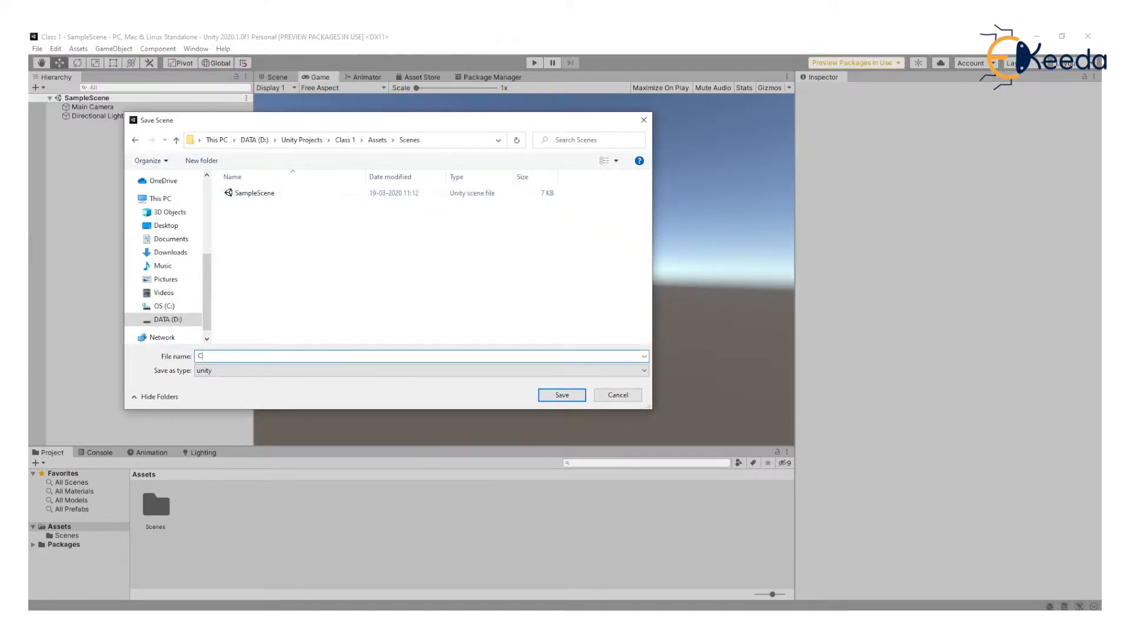
{"action": "type", "text": "lass 1"}
{"action": "left_click", "coordinate": [558, 400]}
{"action": "double_click", "coordinate": [156, 504]}
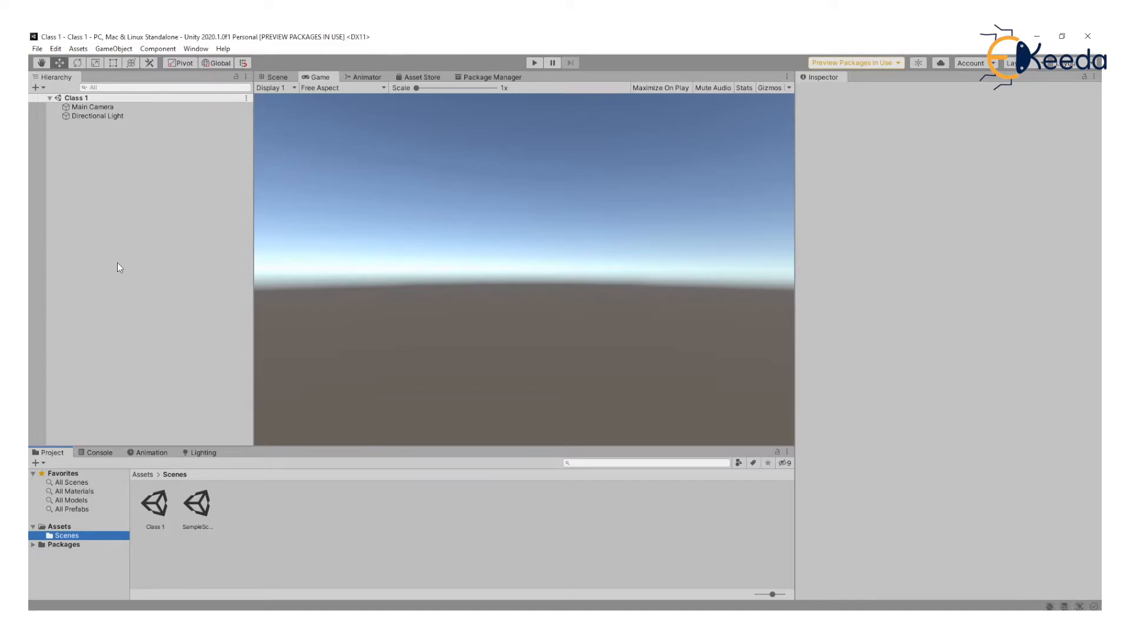
{"action": "left_click", "coordinate": [38, 88]}
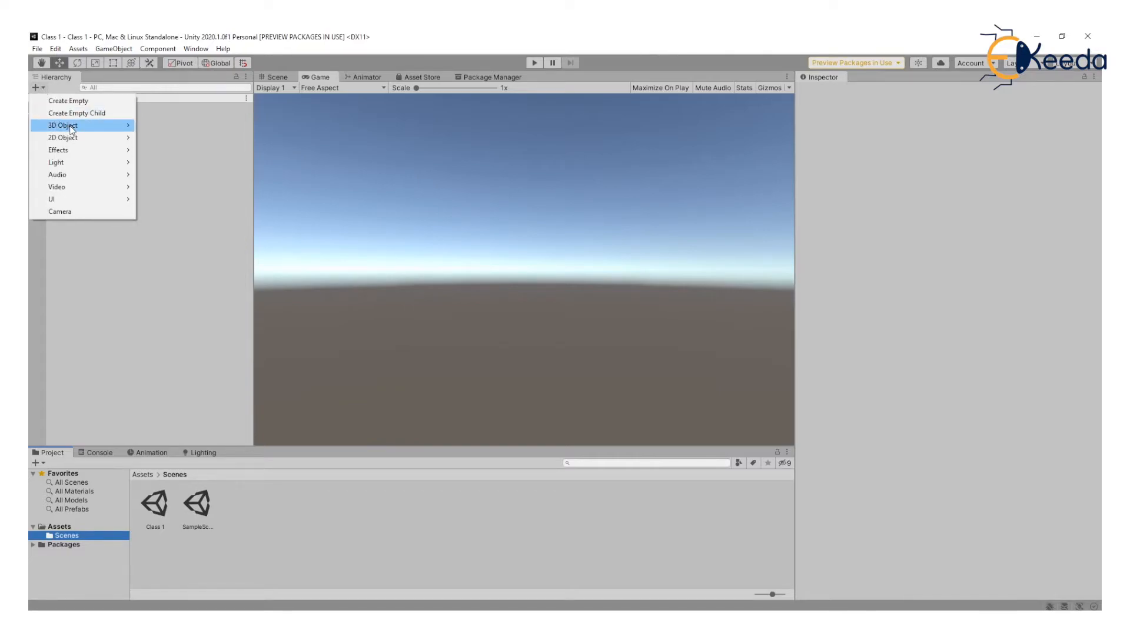
{"action": "mouse_move", "coordinate": [69, 124]}
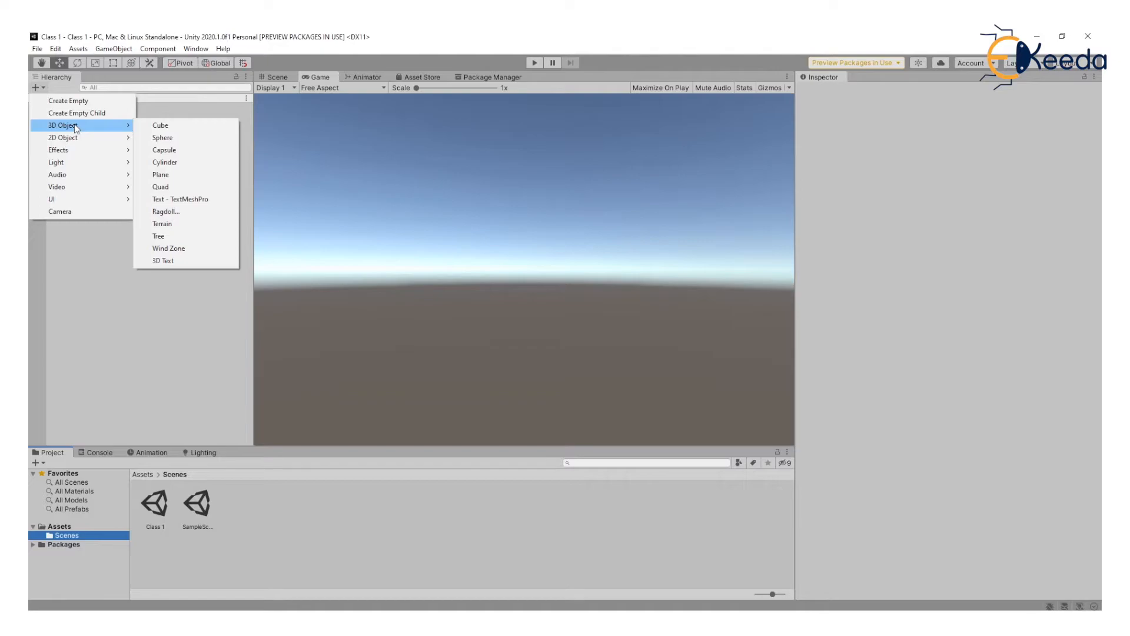
{"action": "mouse_move", "coordinate": [88, 140]}
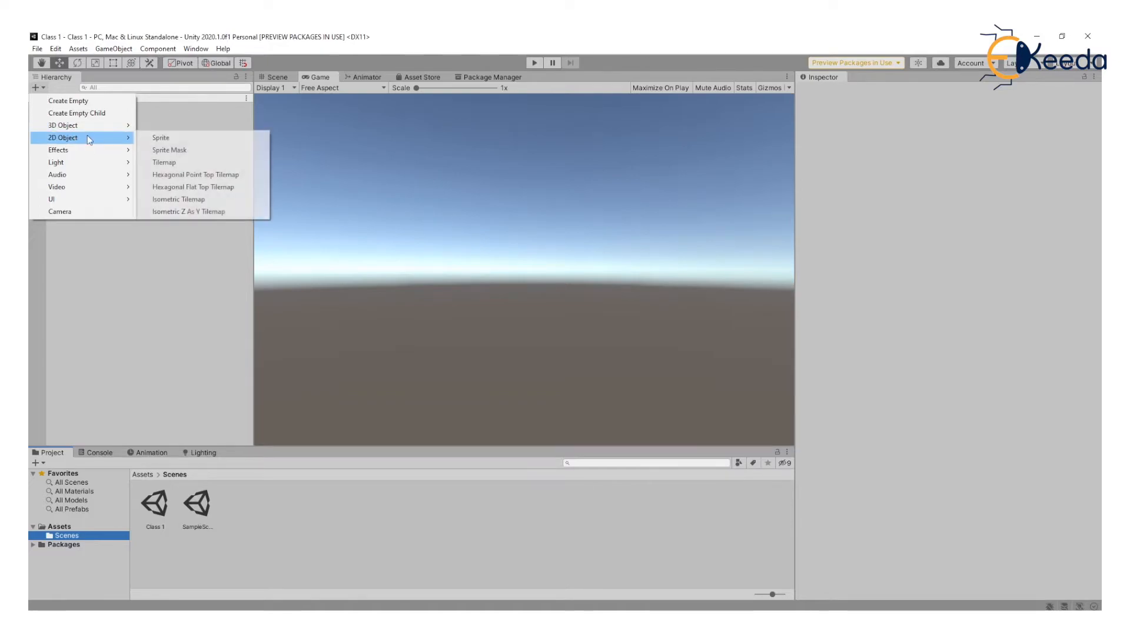
{"action": "left_click", "coordinate": [133, 317]}
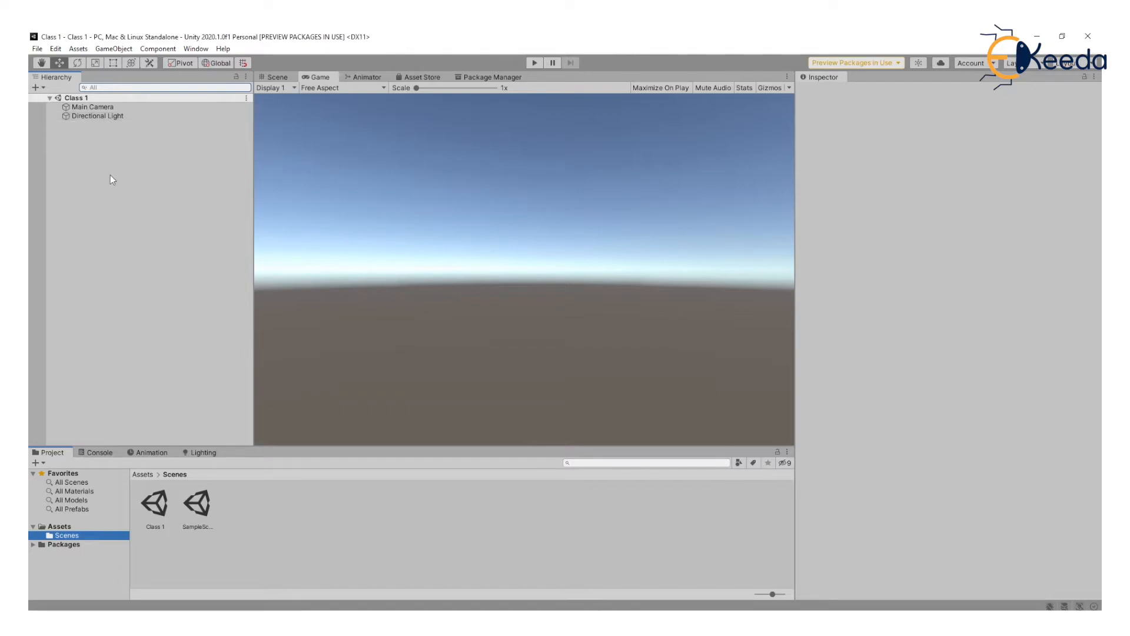
Add a 3D cube to the scene in the Scene view and check how it looks in the Game view
{"action": "key", "text": "ctrl+1"}
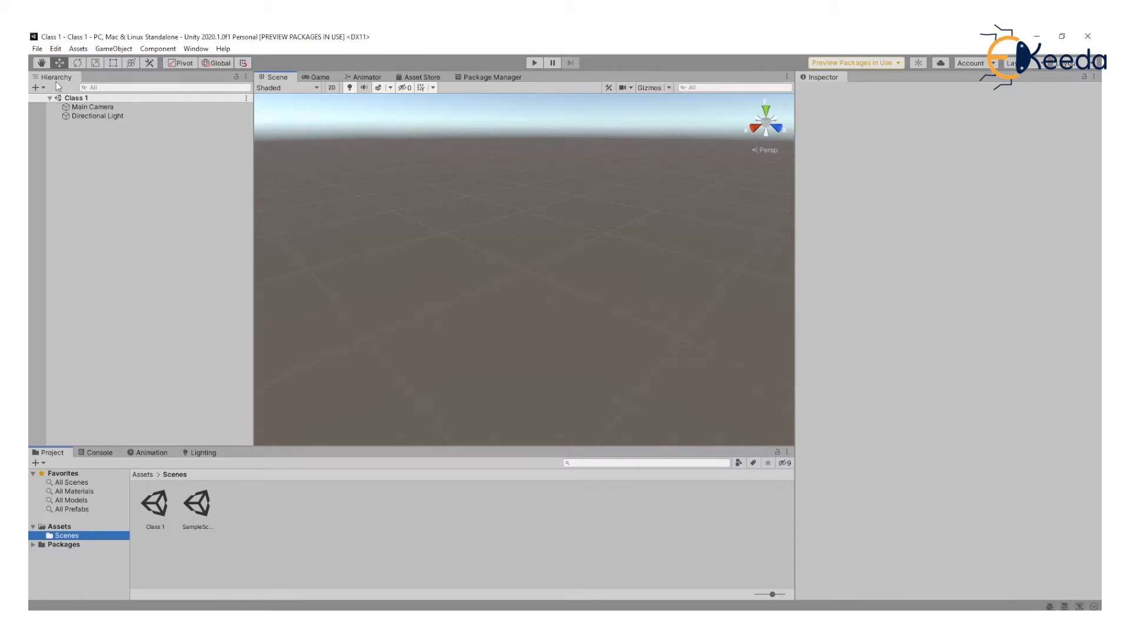
{"action": "left_click", "coordinate": [42, 89]}
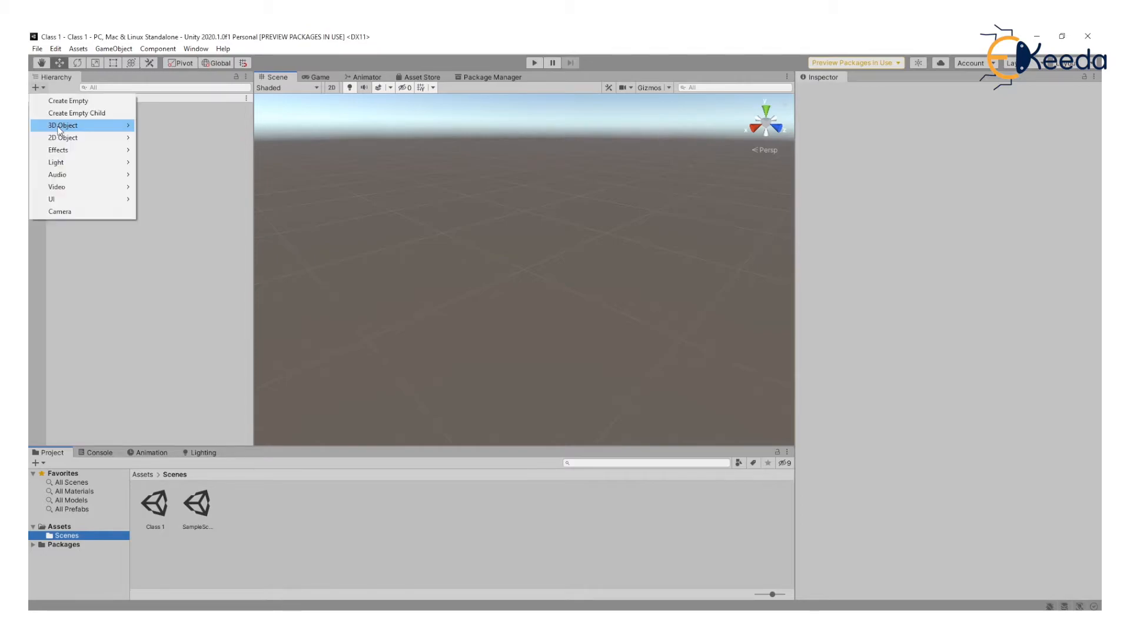
{"action": "mouse_move", "coordinate": [59, 128]}
{"action": "left_click", "coordinate": [171, 126]}
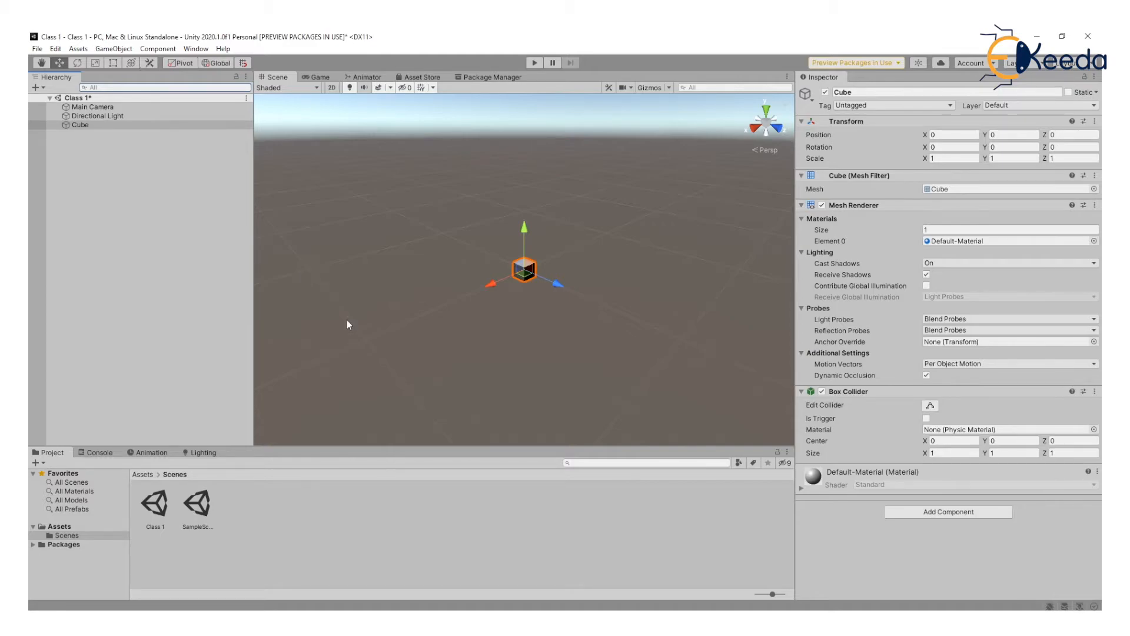
{"action": "left_click", "coordinate": [315, 77]}
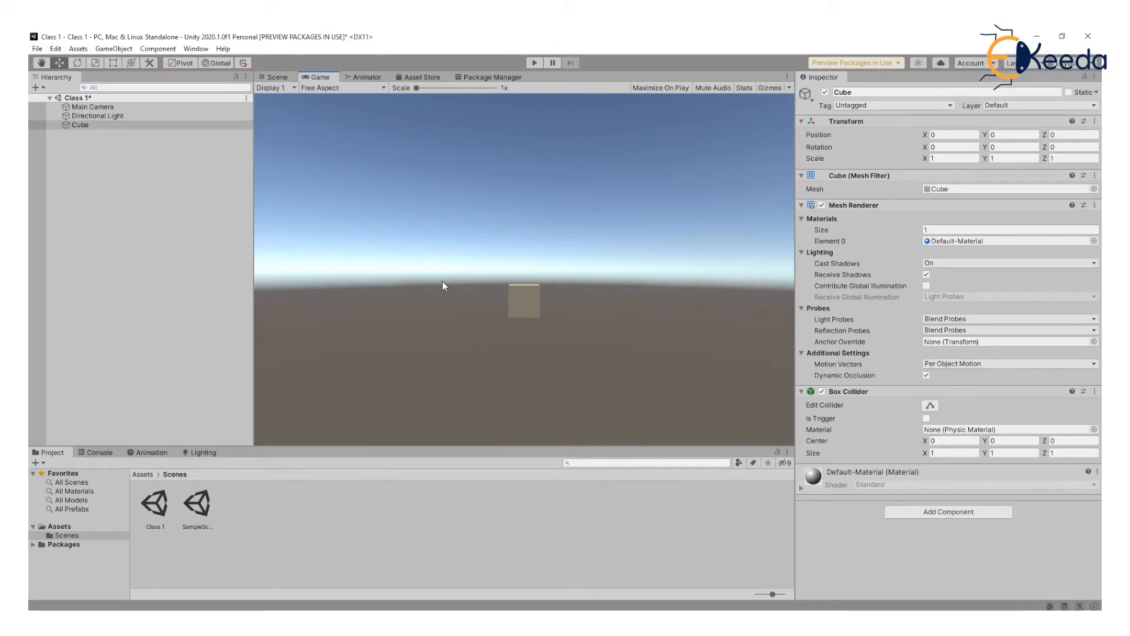
{"action": "left_click", "coordinate": [273, 78]}
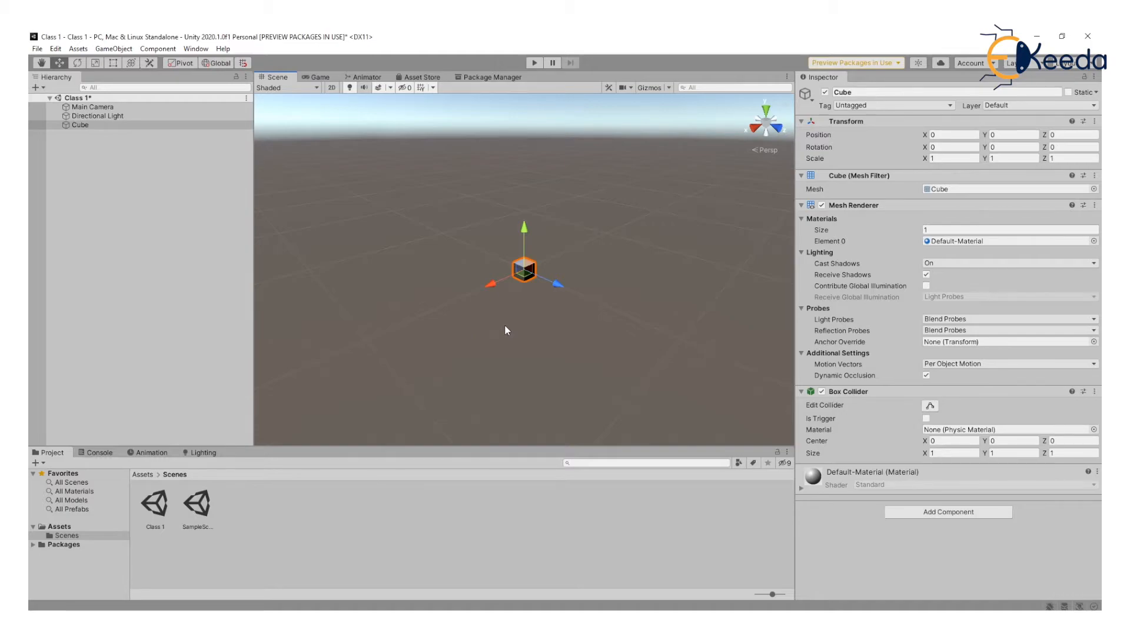
Clear the component search for the cube and browse the categories of components that can be added
{"action": "left_click", "coordinate": [90, 127]}
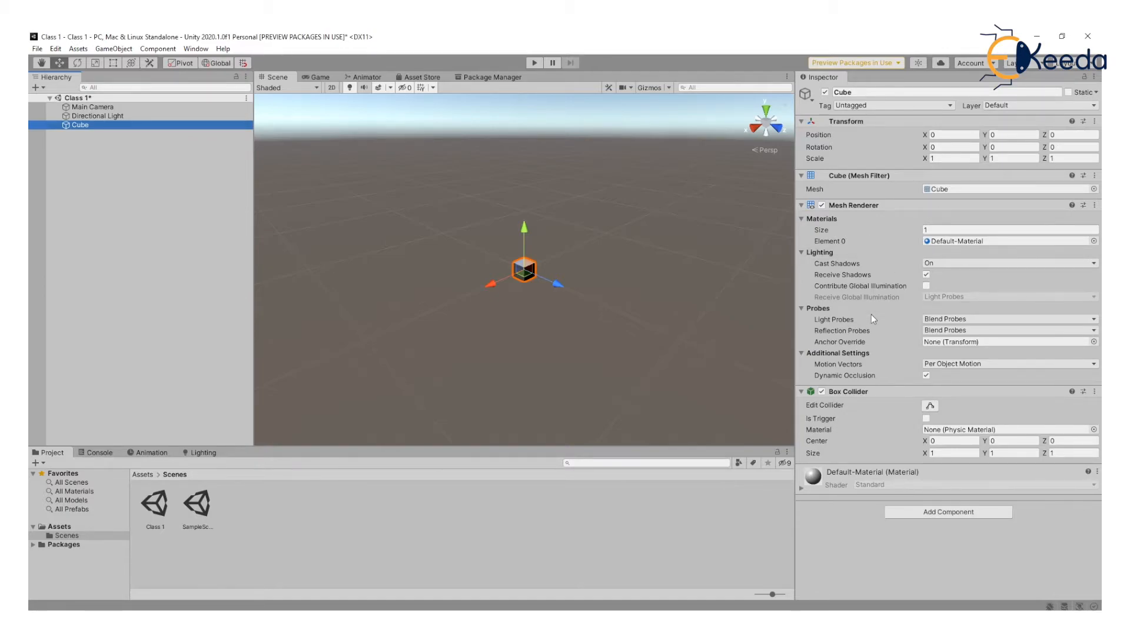
{"action": "mouse_move", "coordinate": [871, 314]}
{"action": "left_click", "coordinate": [970, 513]}
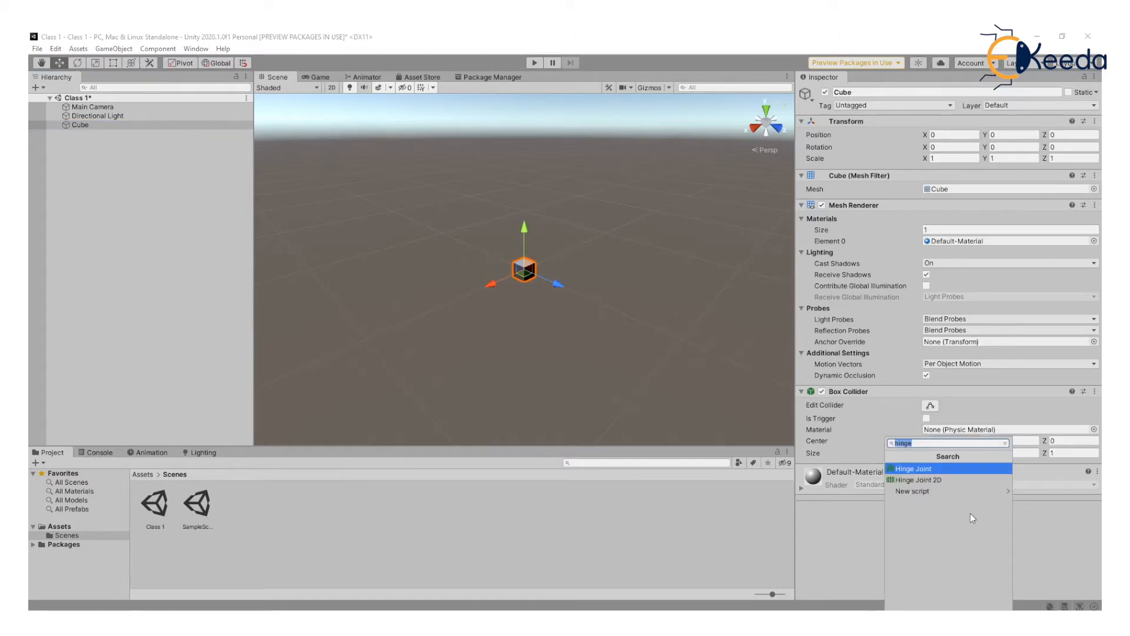
{"action": "left_click", "coordinate": [915, 444]}
{"action": "key", "text": "BackSpace"}
{"action": "key", "text": "BackSpace"}
{"action": "key", "text": "BackSpace"}
{"action": "key", "text": "BackSpace"}
{"action": "key", "text": "BackSpace"}
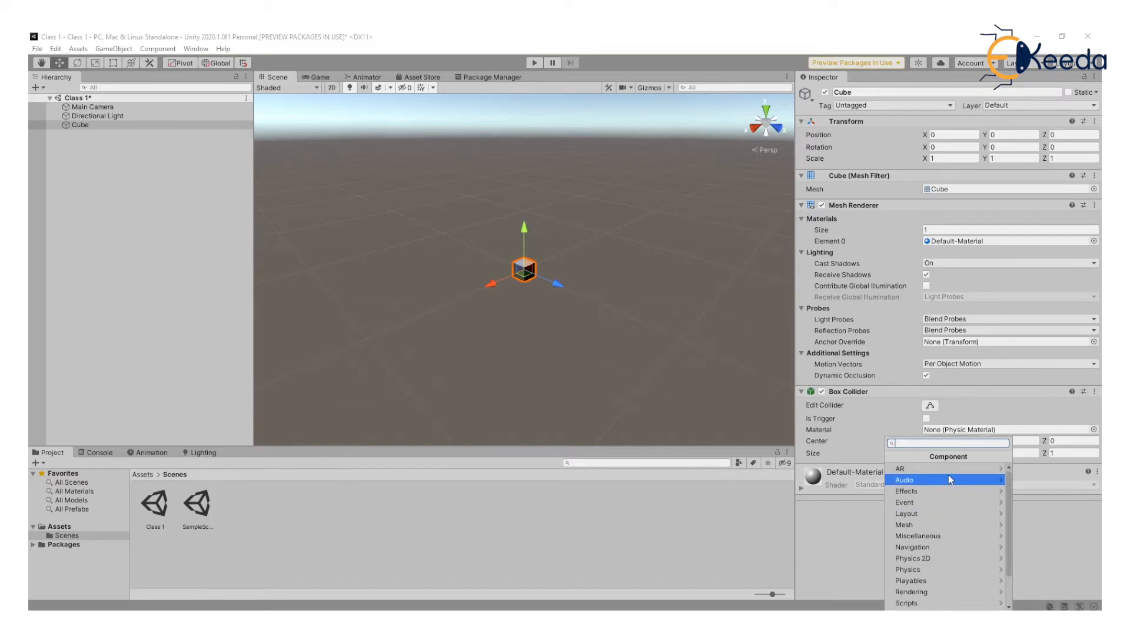
{"action": "scroll", "coordinate": [925, 578], "scroll_direction": "down", "scroll_amount": 2}
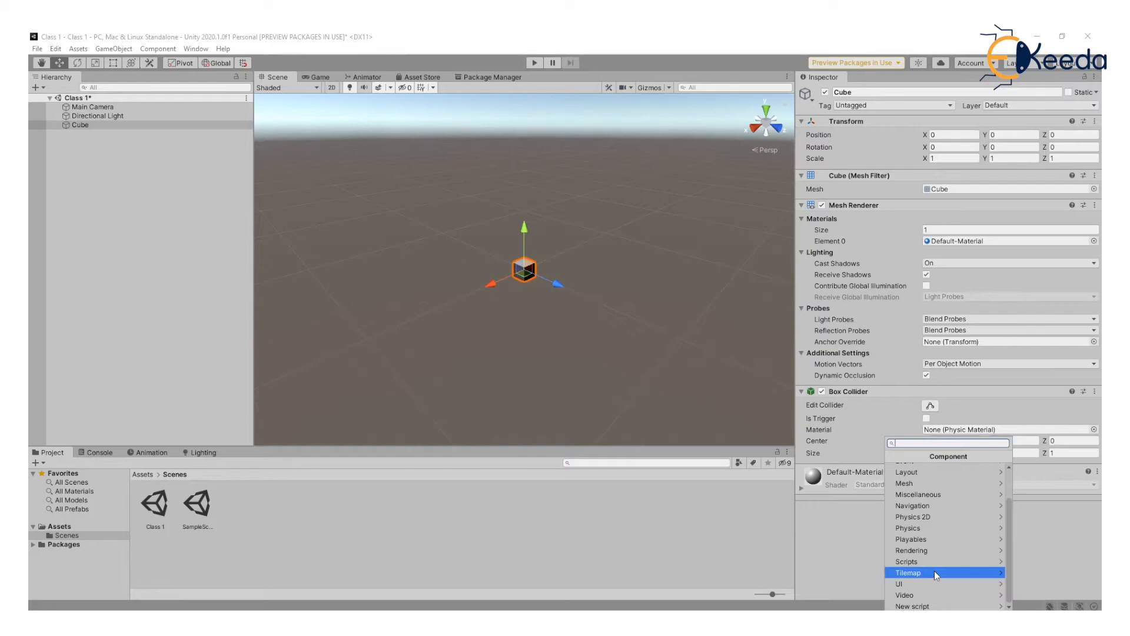
{"action": "left_click", "coordinate": [846, 535]}
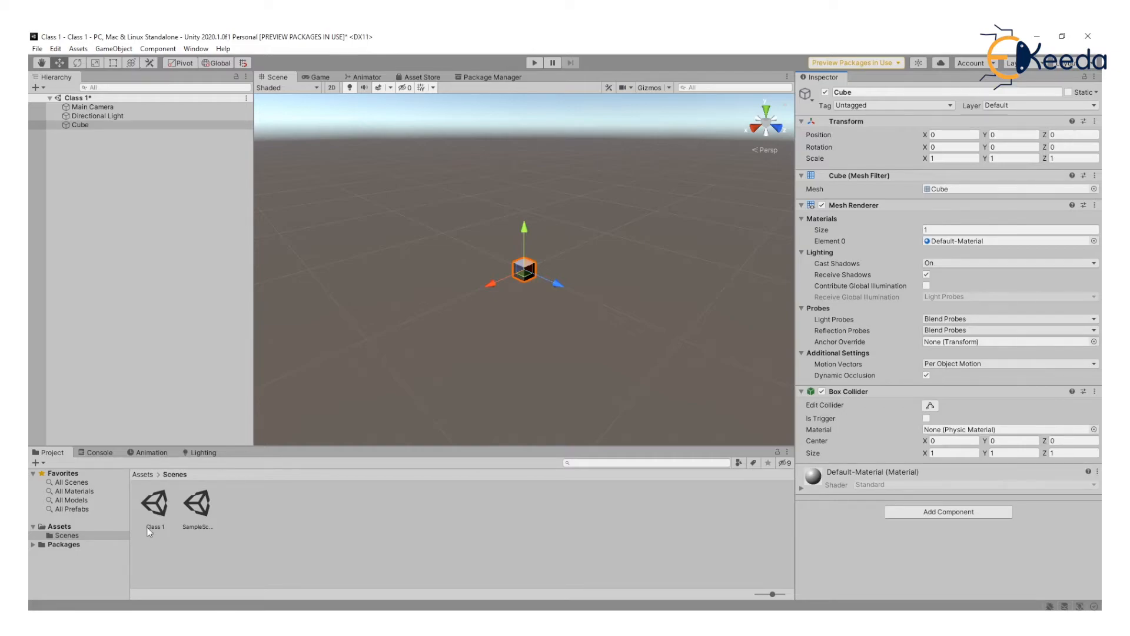
Create a folder named "Materials" in the project's Assets folder
{"action": "left_click", "coordinate": [59, 526]}
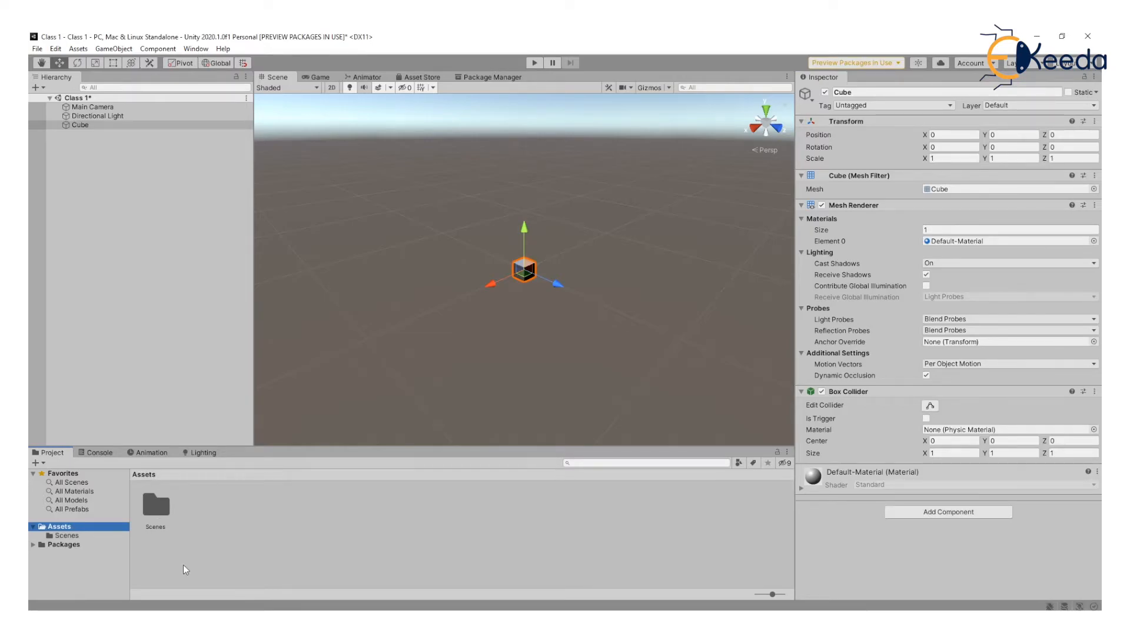
{"action": "right_click", "coordinate": [278, 511]}
{"action": "mouse_move", "coordinate": [283, 219]}
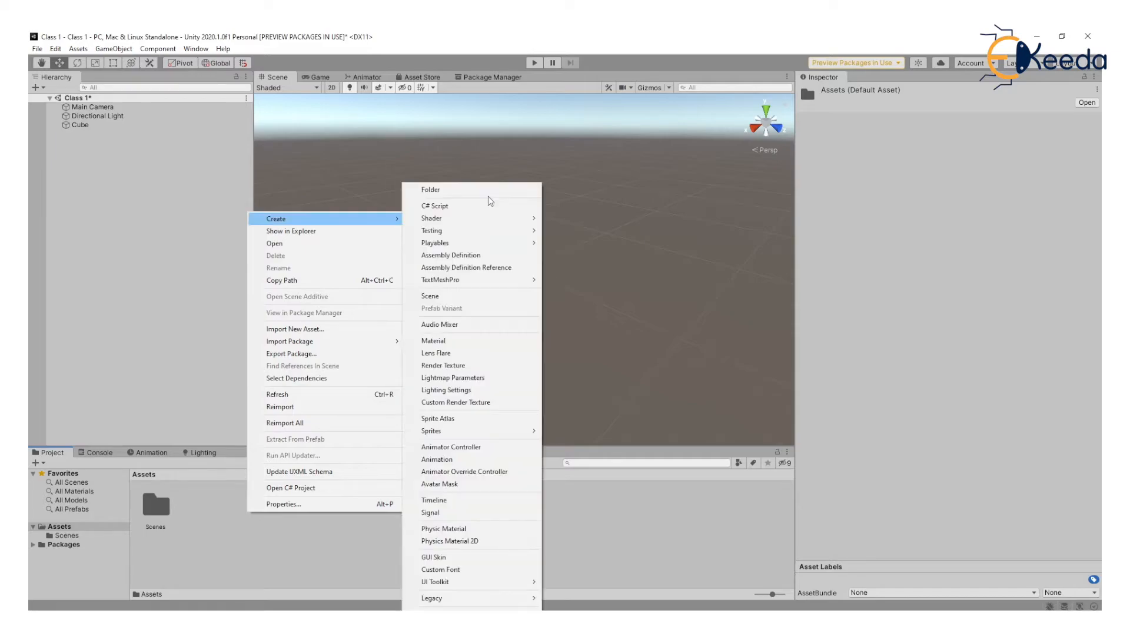
{"action": "left_click", "coordinate": [488, 190]}
{"action": "type", "text": "M"}
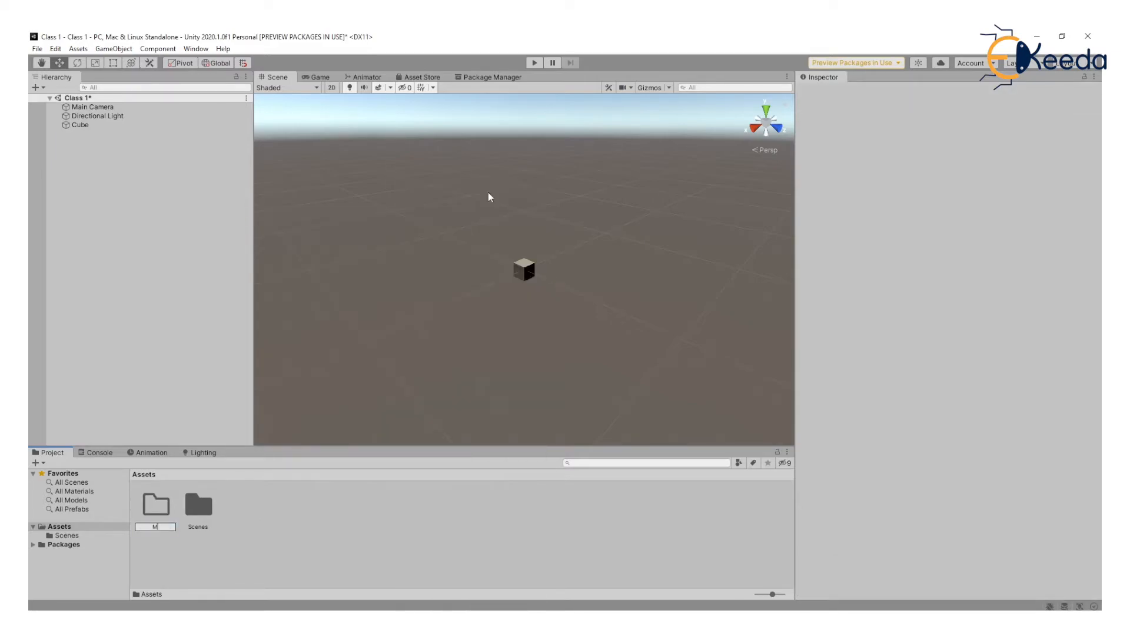
{"action": "type", "text": "aterials"}
{"action": "key", "text": "Return"}
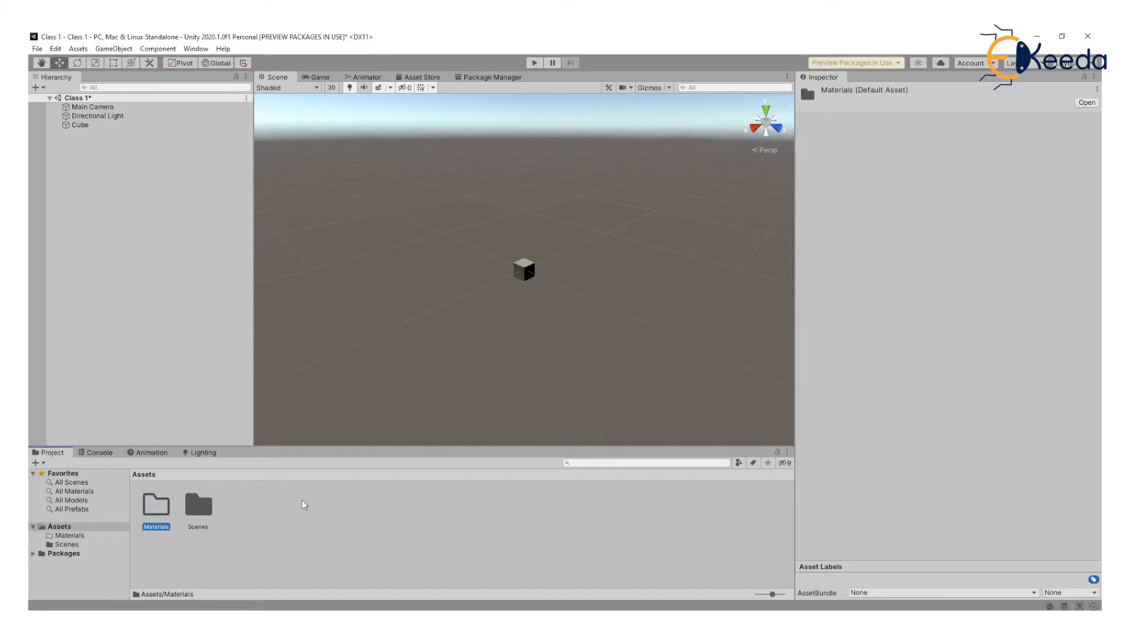
Create a new material named "Testmaterial" inside the Materials folder
{"action": "double_click", "coordinate": [162, 506]}
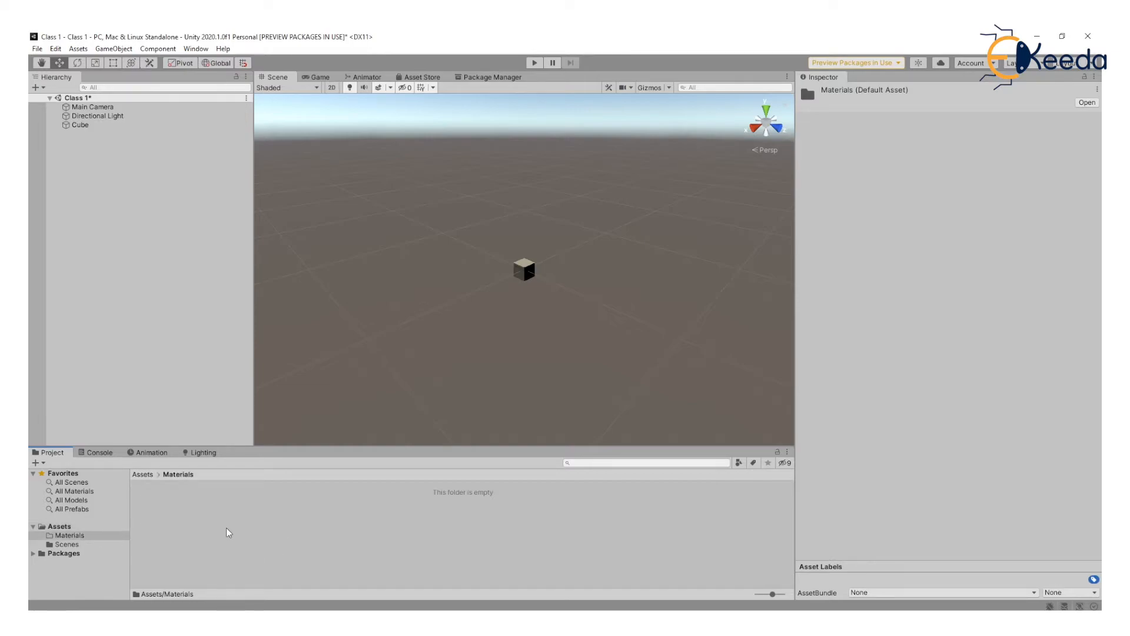
{"action": "right_click", "coordinate": [228, 531]}
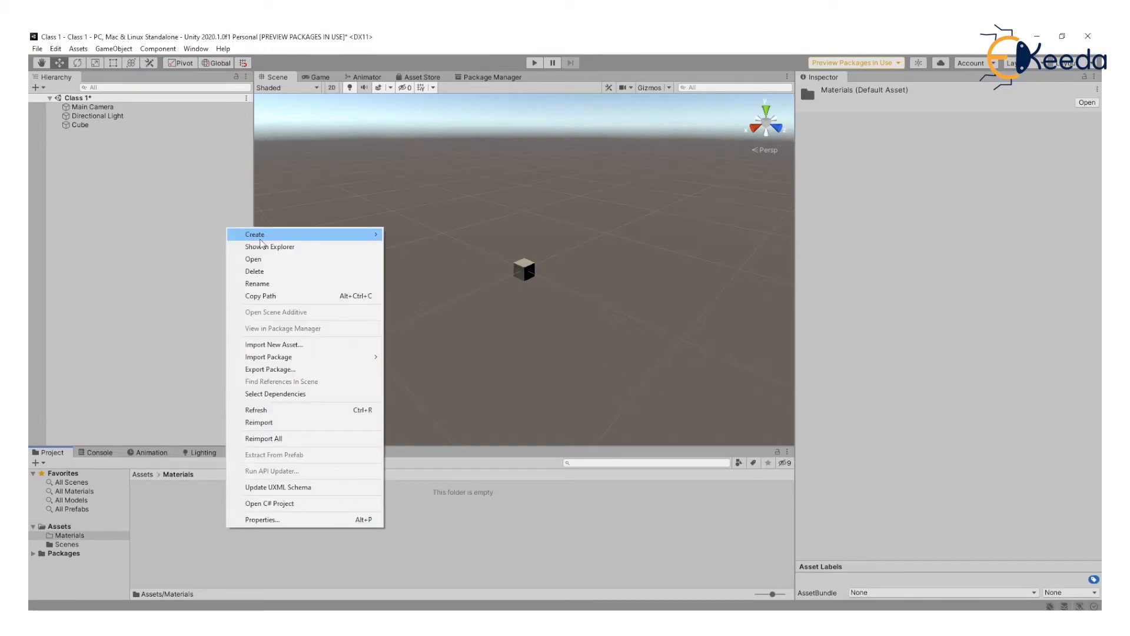
{"action": "mouse_move", "coordinate": [262, 235]}
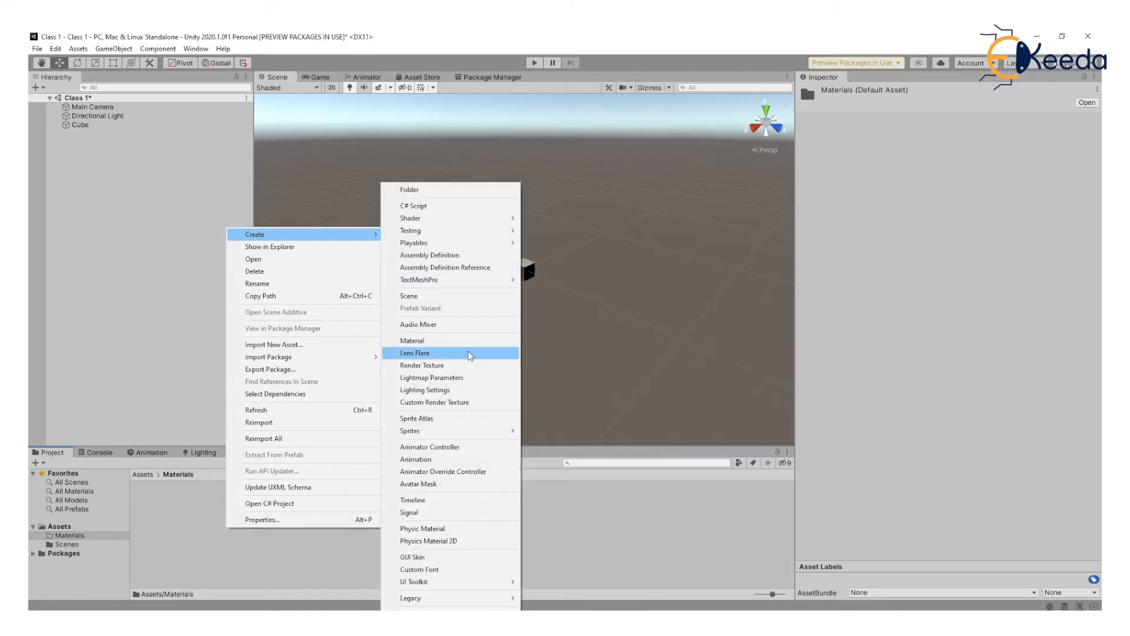
{"action": "left_click", "coordinate": [436, 341]}
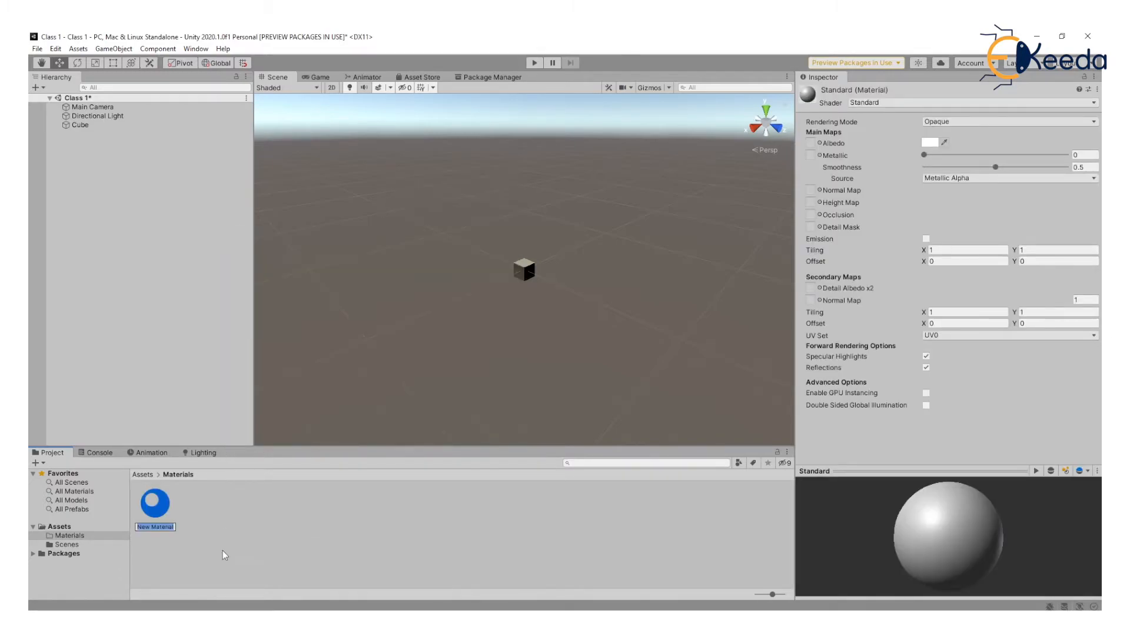
{"action": "type", "text": "Testmaterial"}
{"action": "key", "text": "Return"}
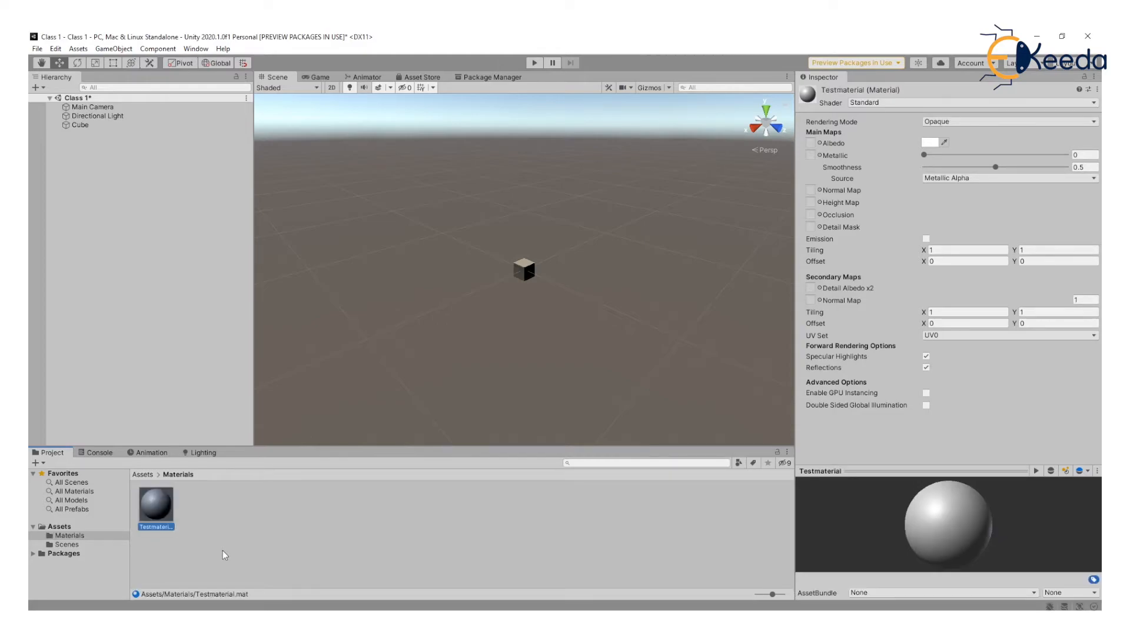
Set the albedo colour of Testmaterial to red (EF1111)
{"action": "left_click", "coordinate": [930, 143]}
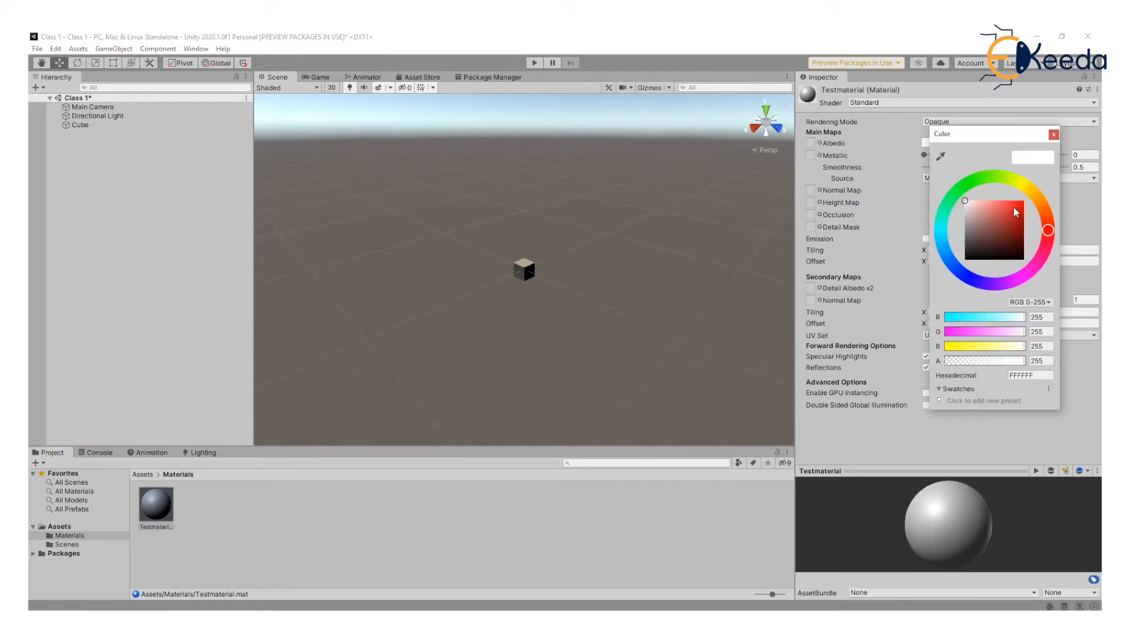
{"action": "left_click", "coordinate": [1020, 204]}
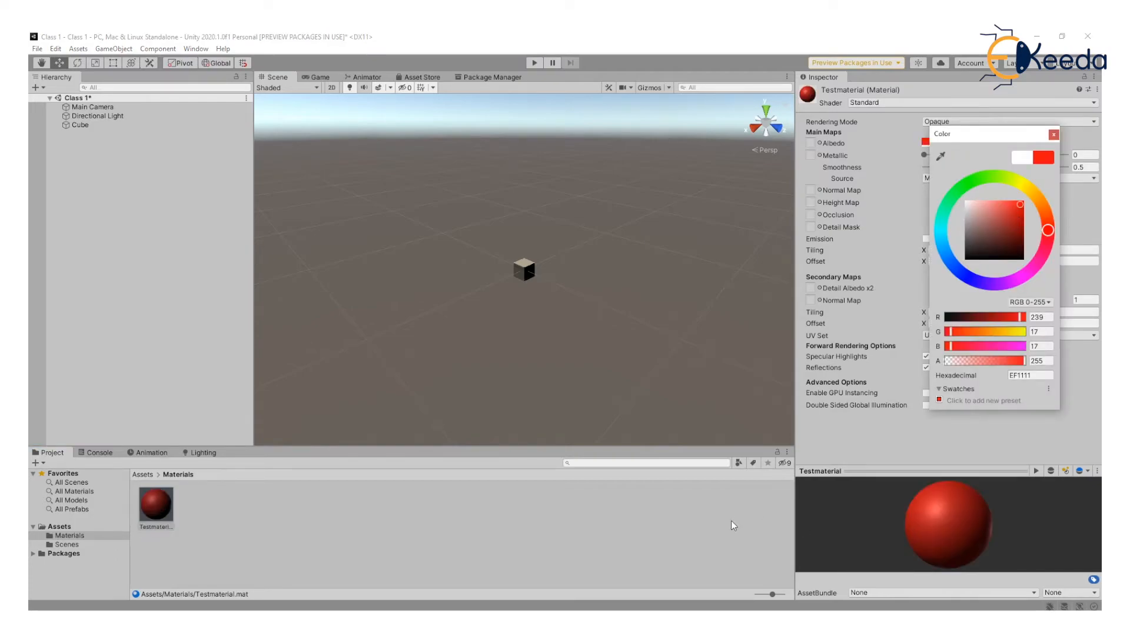
{"action": "left_click", "coordinate": [731, 521]}
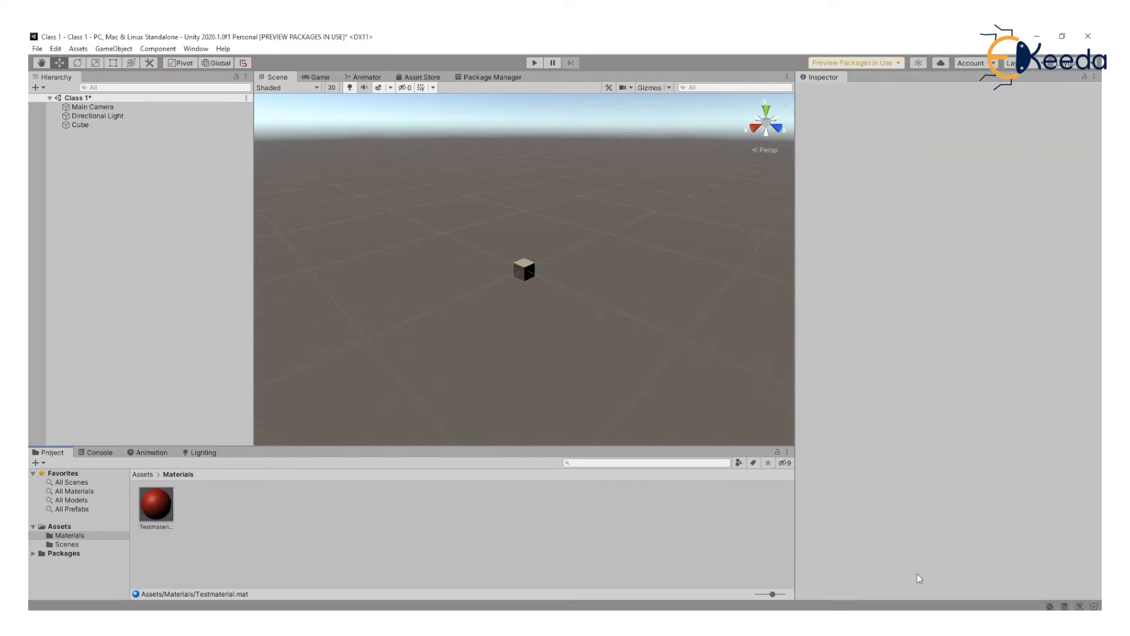
Turn on Auto Generate in the scene's lighting settings and return to the Materials folder
{"action": "left_click", "coordinate": [198, 453]}
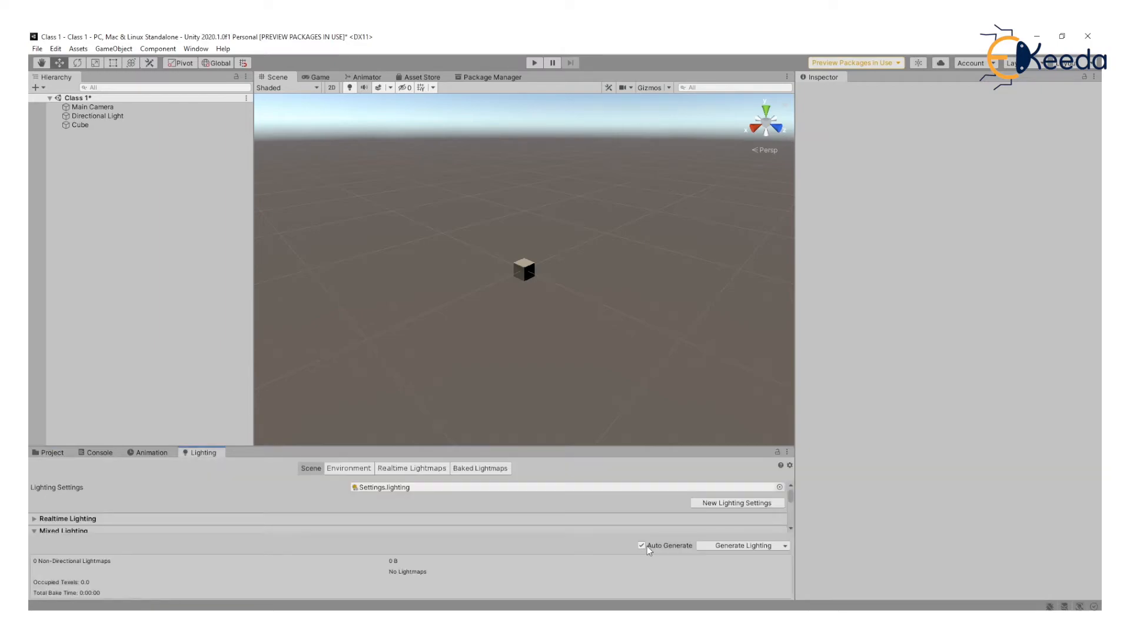
{"action": "left_click", "coordinate": [53, 453]}
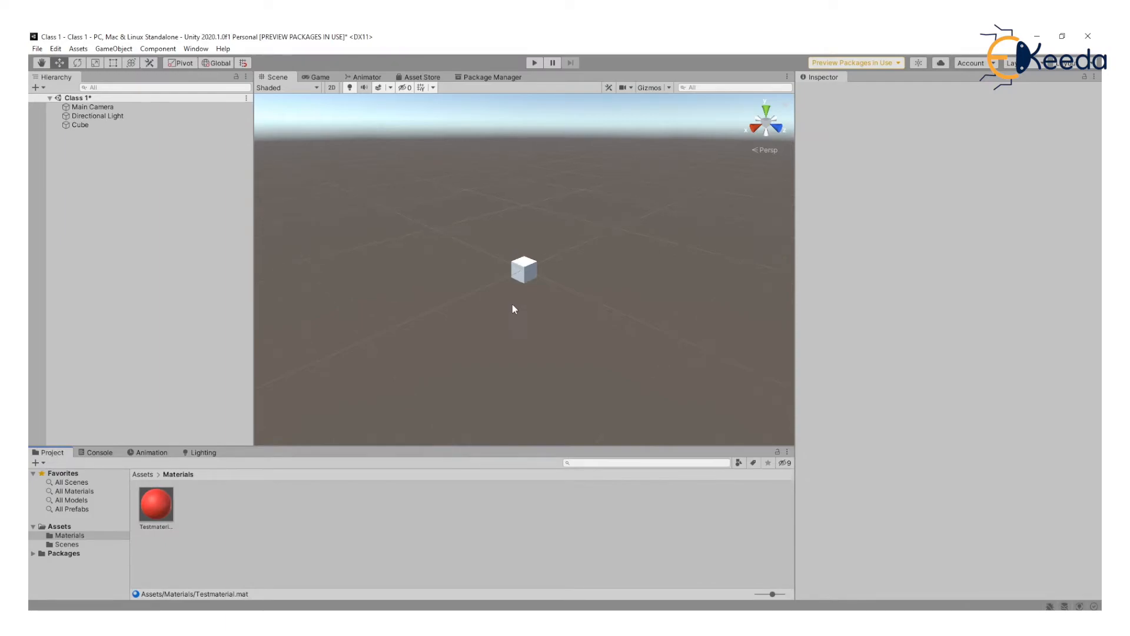
Apply Testmaterial to the cube in the scene and select the cube
{"action": "scroll", "coordinate": [512, 304], "scroll_direction": "up", "scroll_amount": 4}
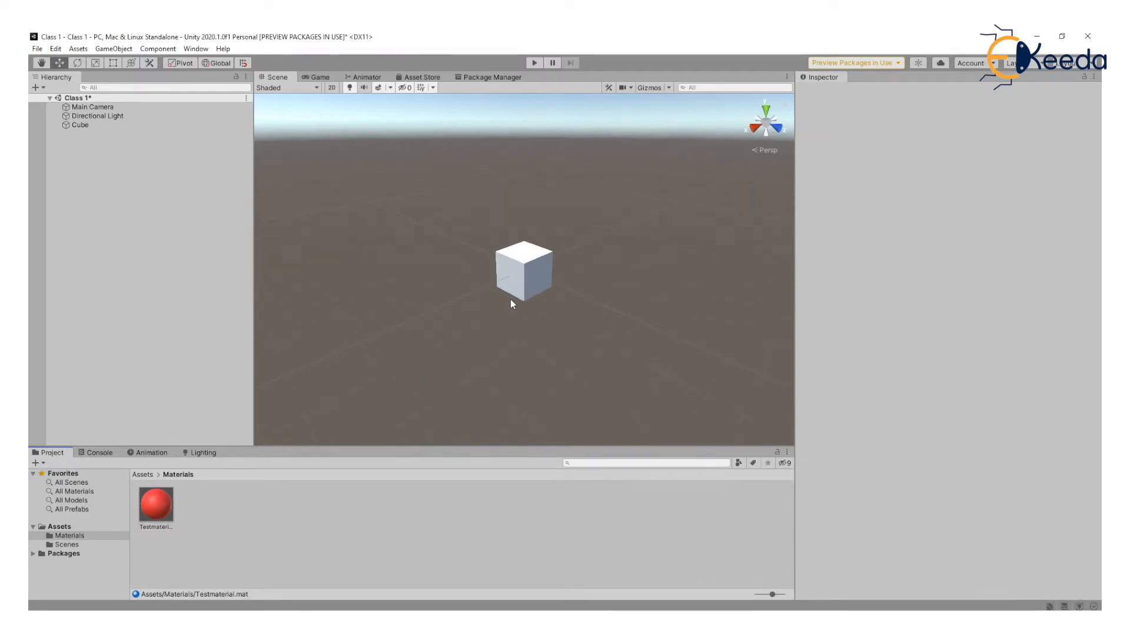
{"action": "scroll", "coordinate": [510, 299], "scroll_direction": "up", "scroll_amount": 3}
{"action": "left_click_drag", "start_coordinate": [156, 504], "coordinate": [562, 307]}
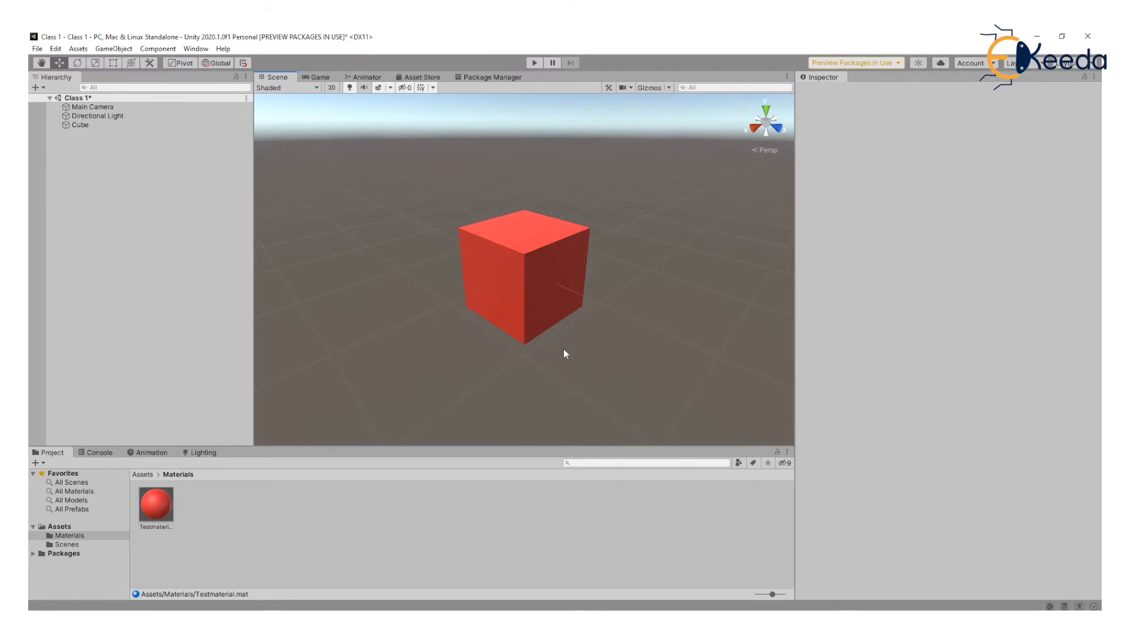
{"action": "left_click", "coordinate": [88, 125]}
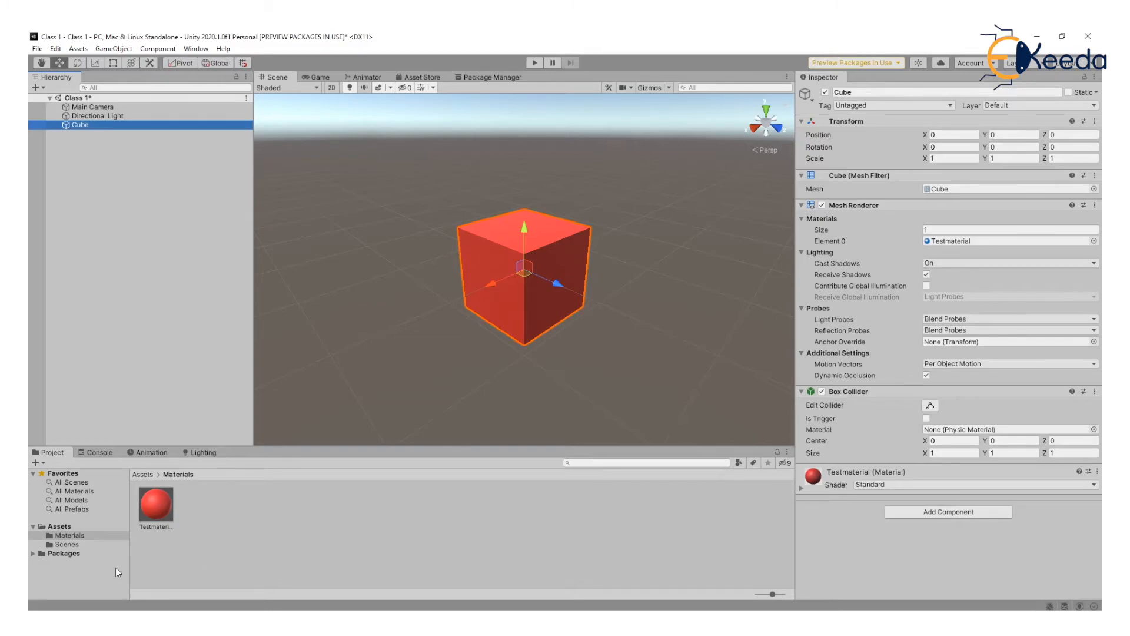
Look over the project's Assets folder, the Console, the Animation timeline, the Game view and the Animator
{"action": "left_click", "coordinate": [59, 526]}
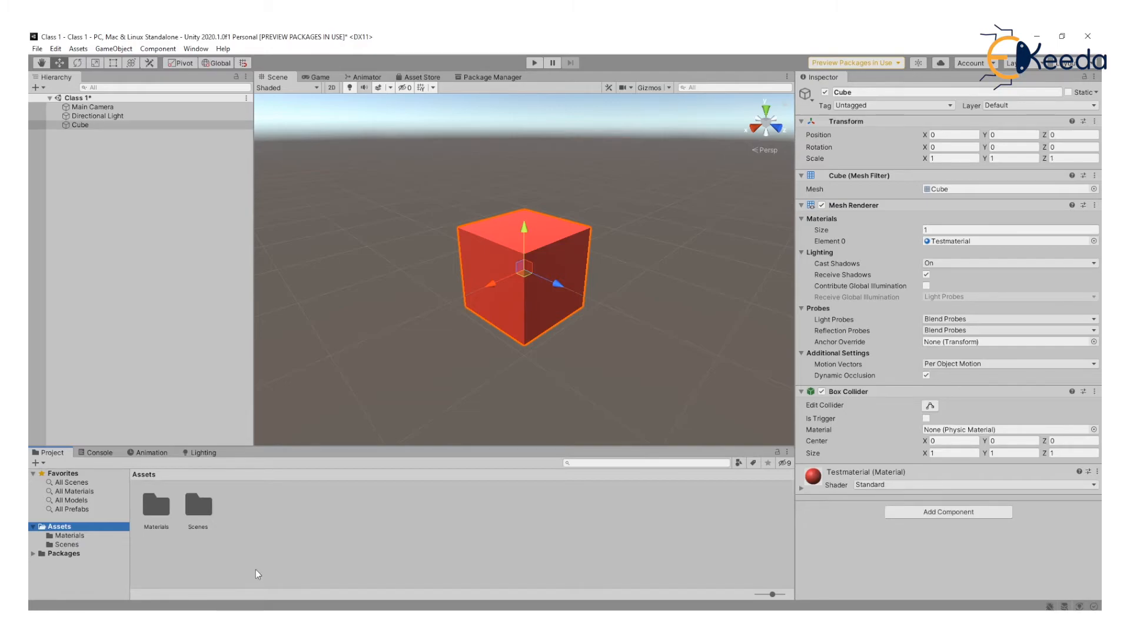
{"action": "left_click", "coordinate": [95, 459]}
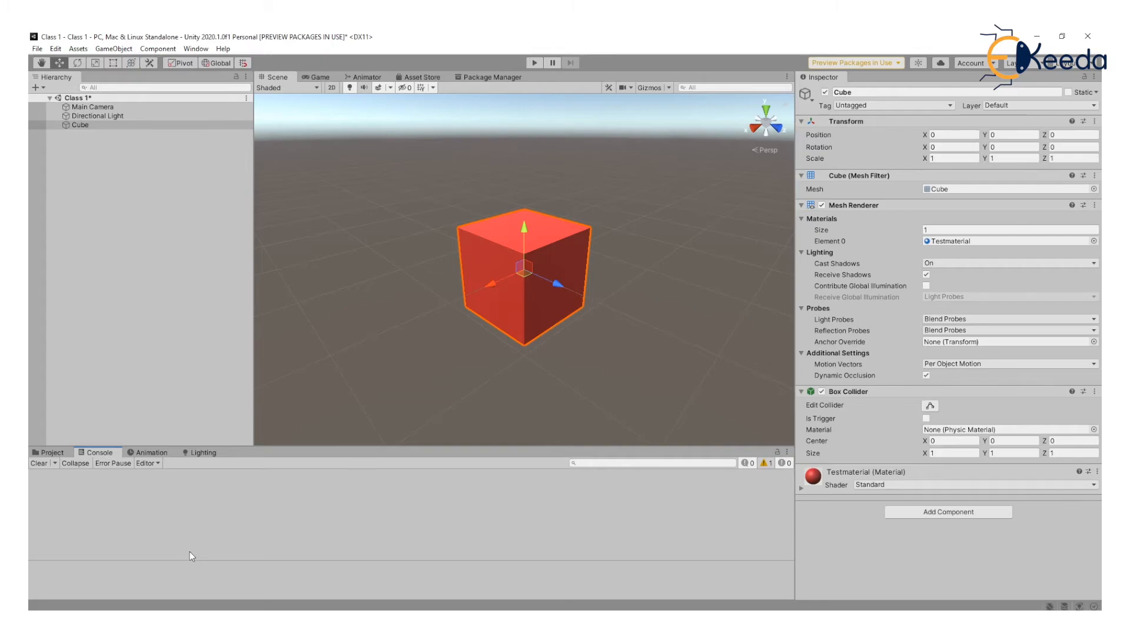
{"action": "left_click", "coordinate": [164, 454]}
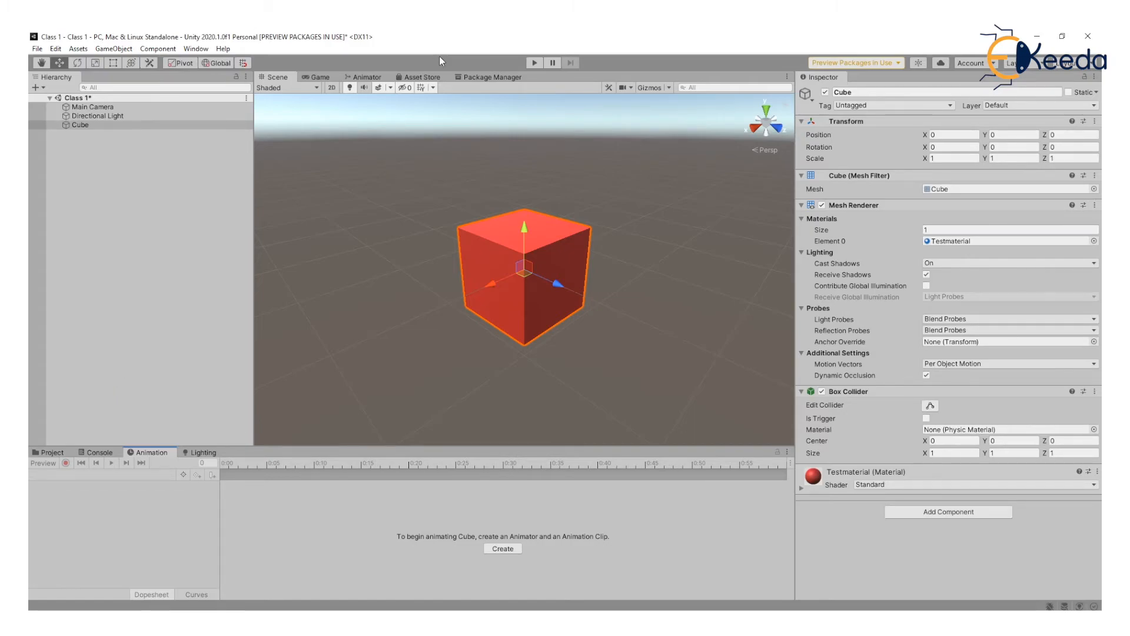
{"action": "left_click", "coordinate": [319, 77]}
{"action": "left_click", "coordinate": [365, 77]}
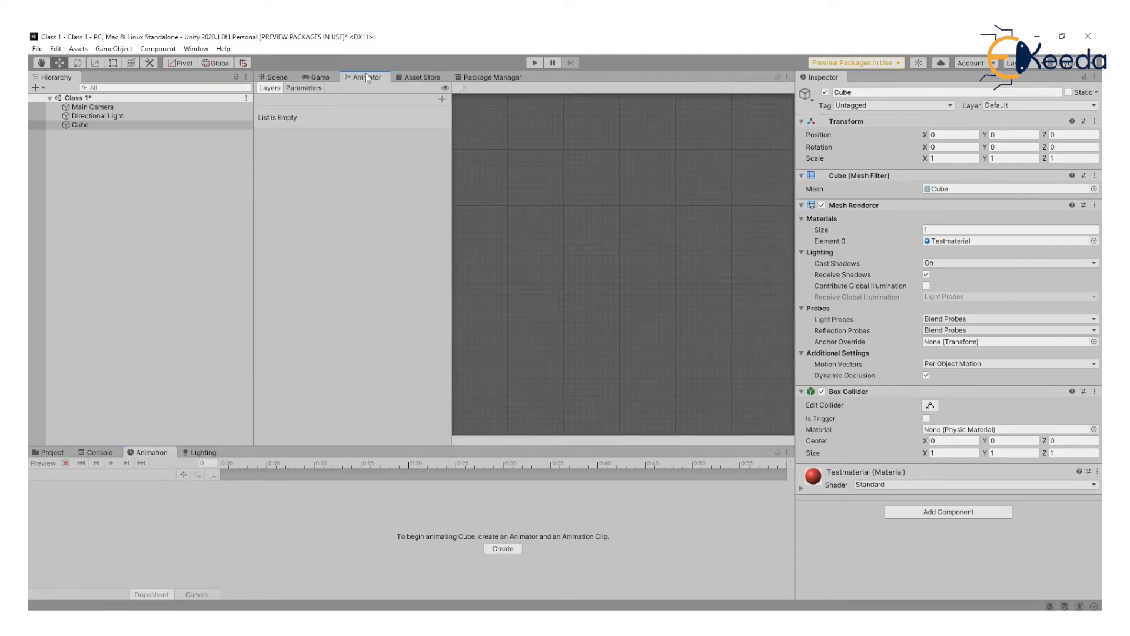
Return to the Scene view, run the scene in play mode and stop it
{"action": "left_click", "coordinate": [276, 79]}
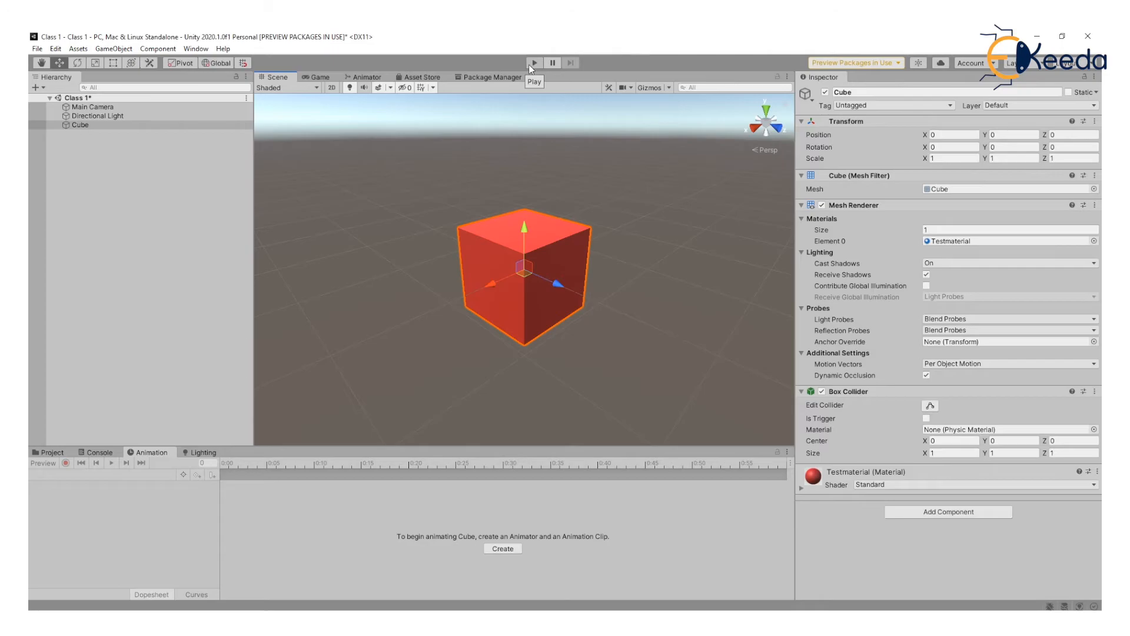
{"action": "left_click", "coordinate": [535, 62]}
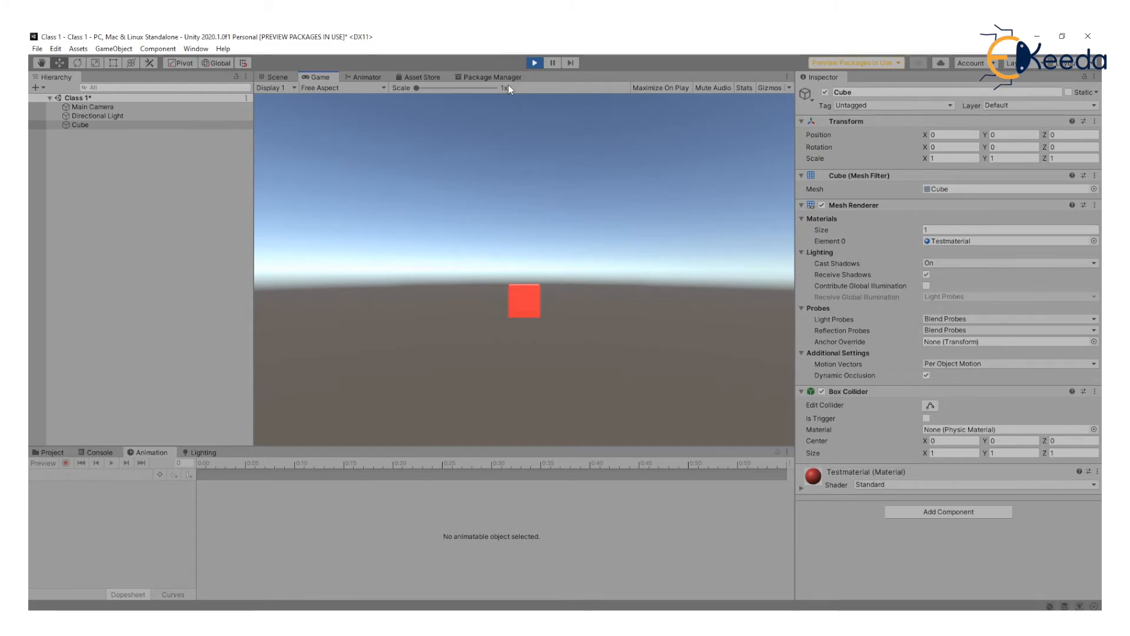
{"action": "left_click", "coordinate": [535, 62]}
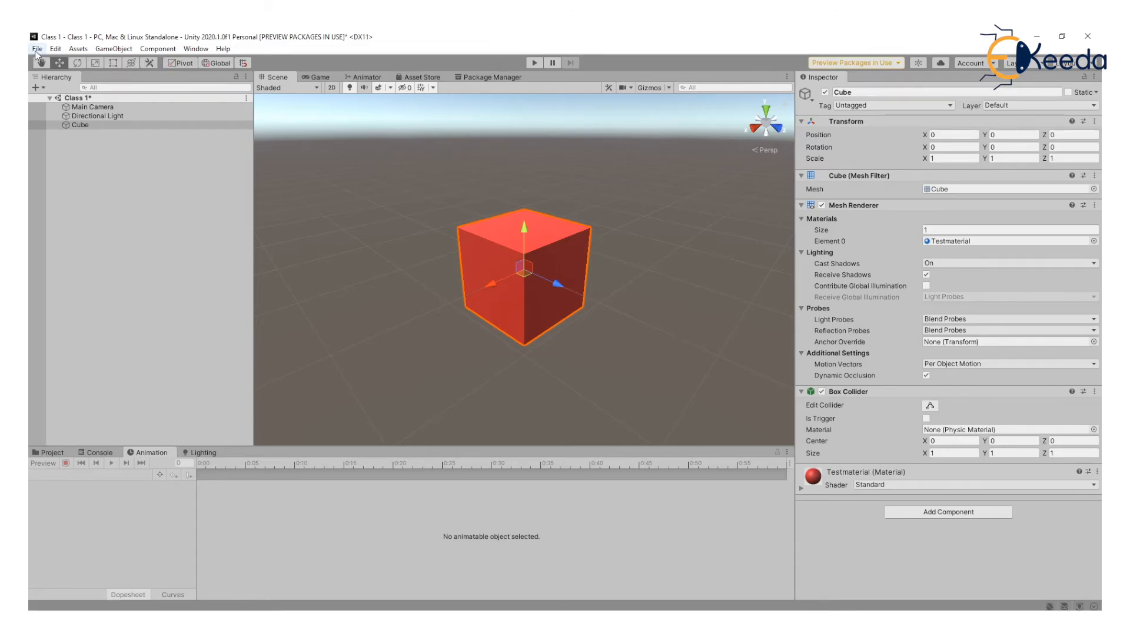
Look through the asset, file, game object and component commands, including the 2D objects and Physics 2D components
{"action": "left_click", "coordinate": [77, 49]}
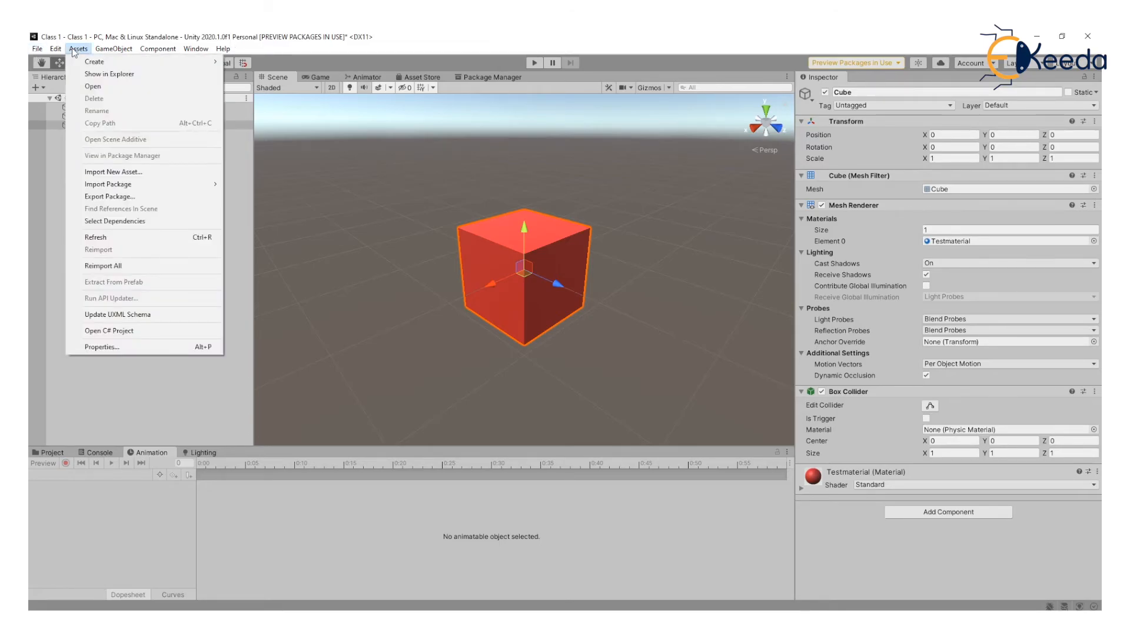
{"action": "mouse_move", "coordinate": [98, 54]}
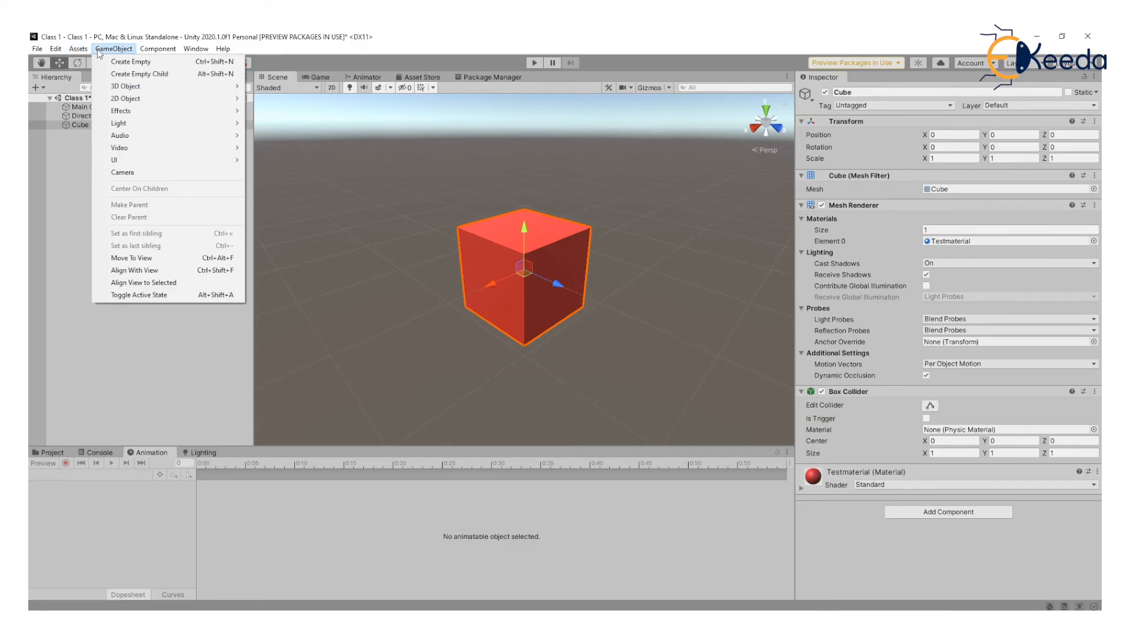
{"action": "mouse_move", "coordinate": [37, 49]}
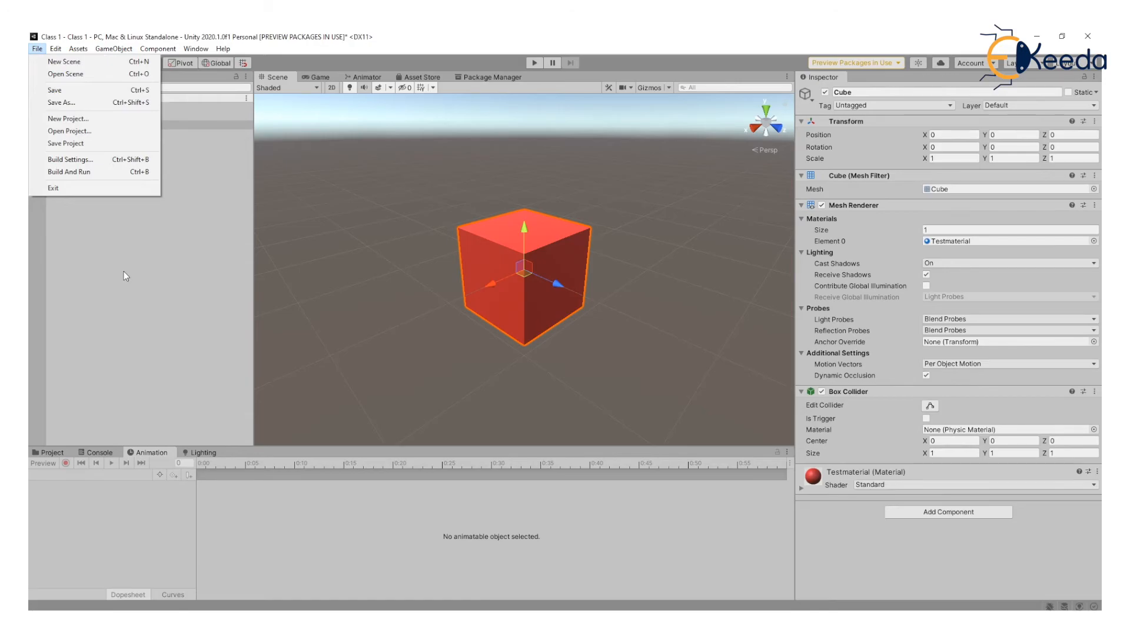
{"action": "left_click", "coordinate": [125, 276]}
{"action": "left_click", "coordinate": [129, 48]}
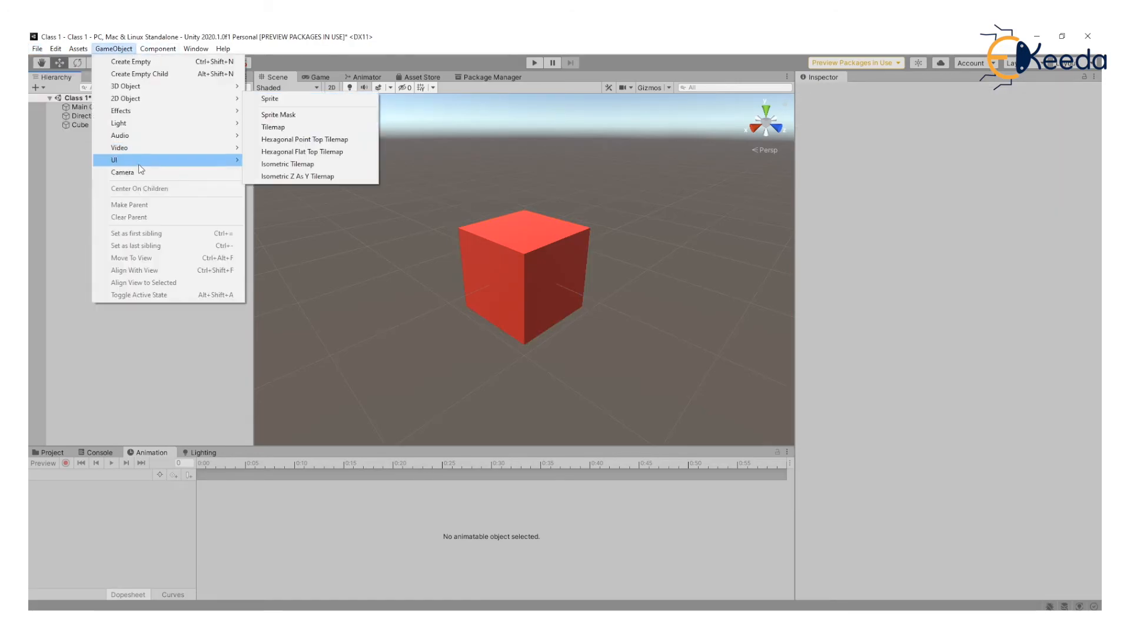
{"action": "mouse_move", "coordinate": [158, 48]}
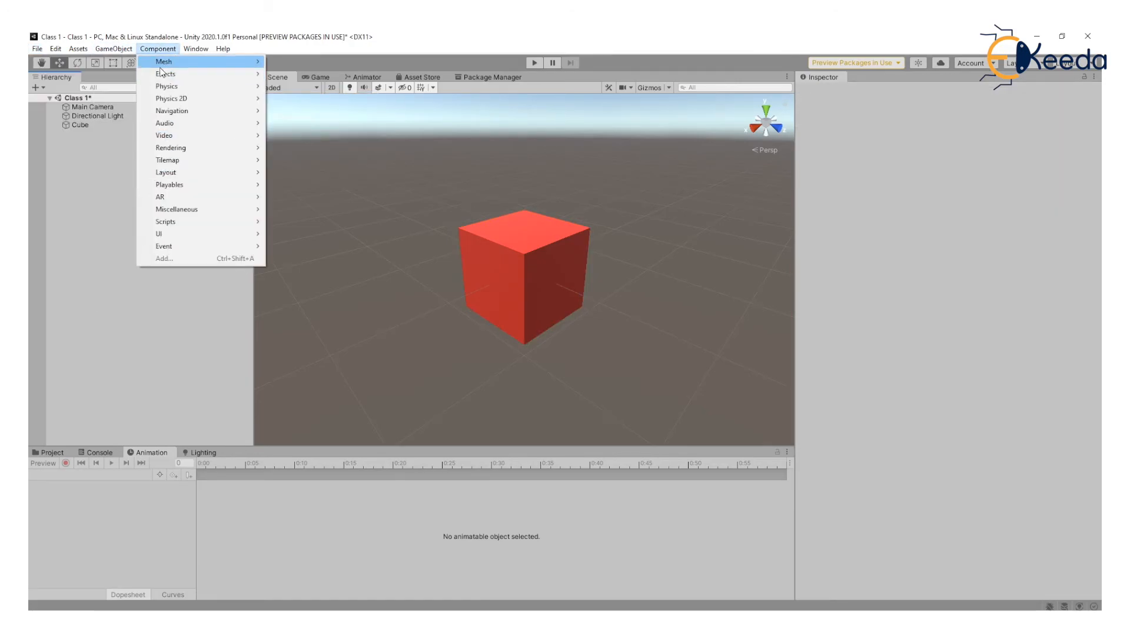
{"action": "mouse_move", "coordinate": [168, 100]}
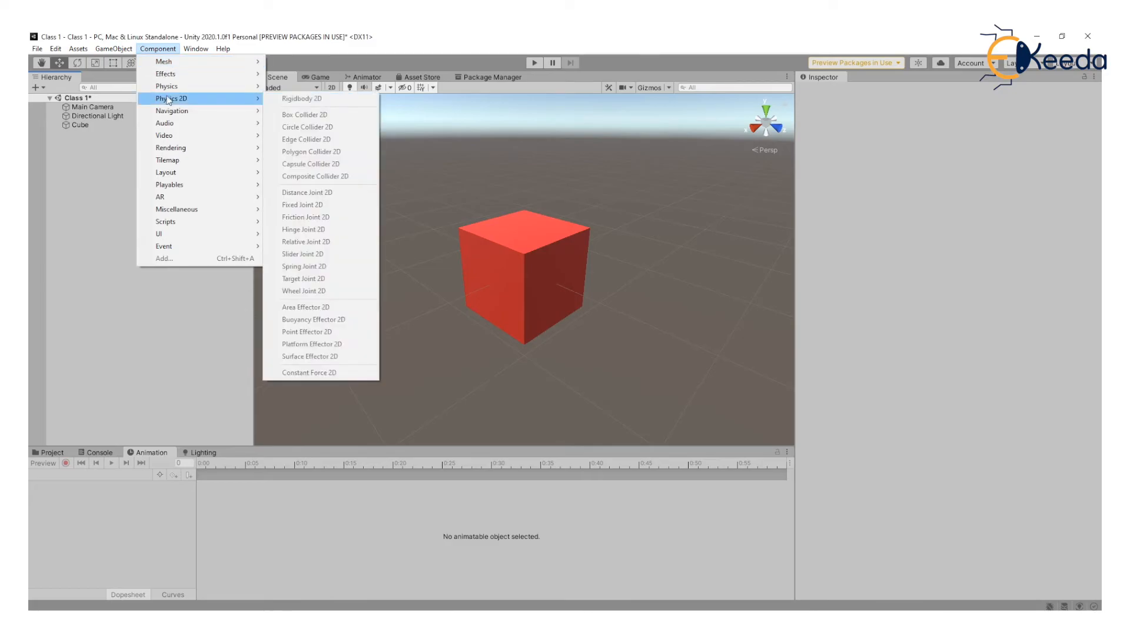
Select the cube and look through the component categories and the editor windows that can be opened
{"action": "left_click", "coordinate": [72, 125]}
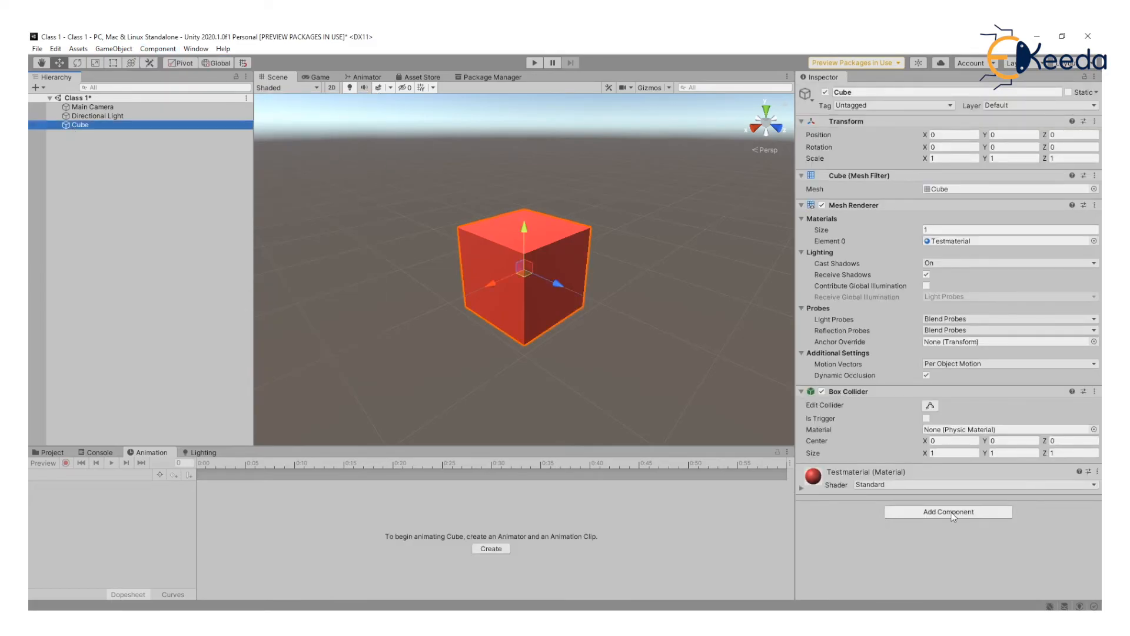
{"action": "left_click", "coordinate": [157, 48]}
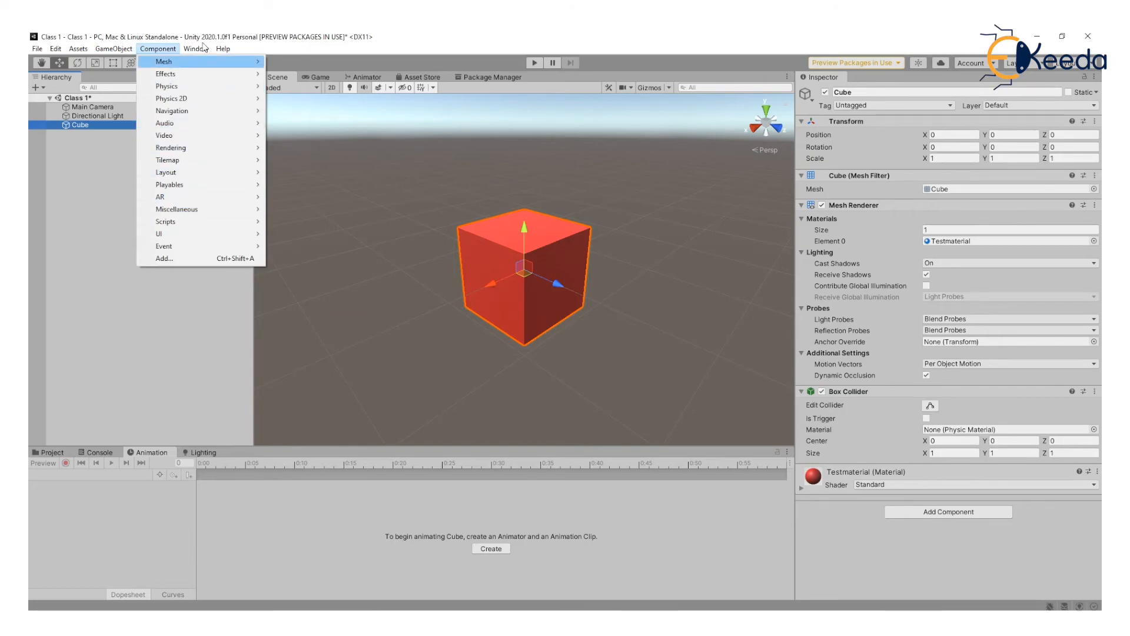
{"action": "mouse_move", "coordinate": [201, 49]}
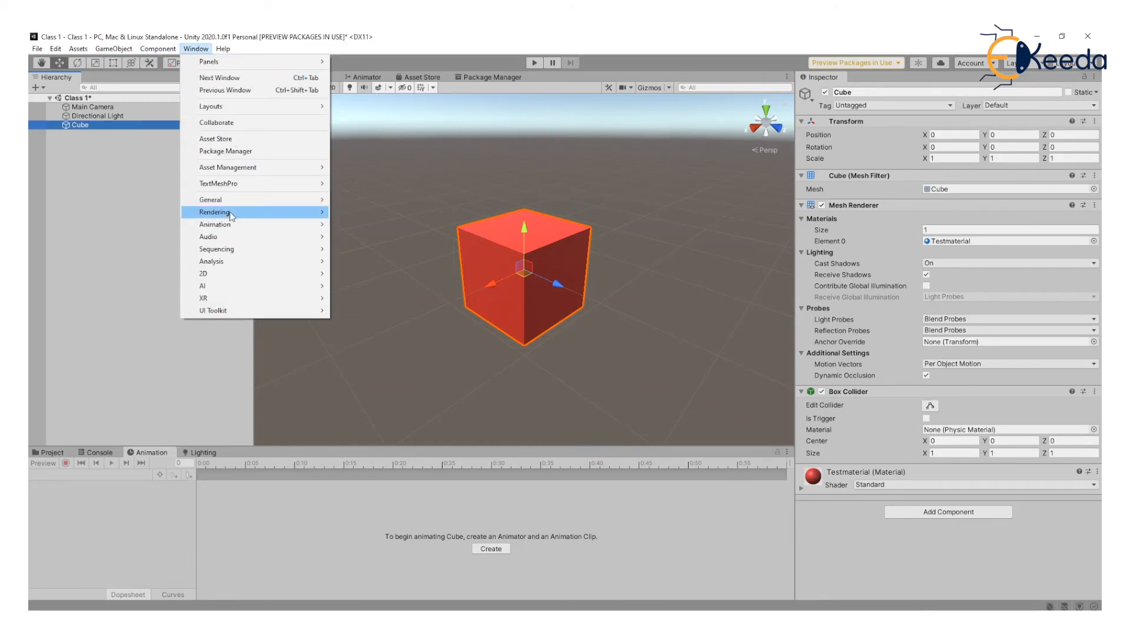
{"action": "mouse_move", "coordinate": [231, 213]}
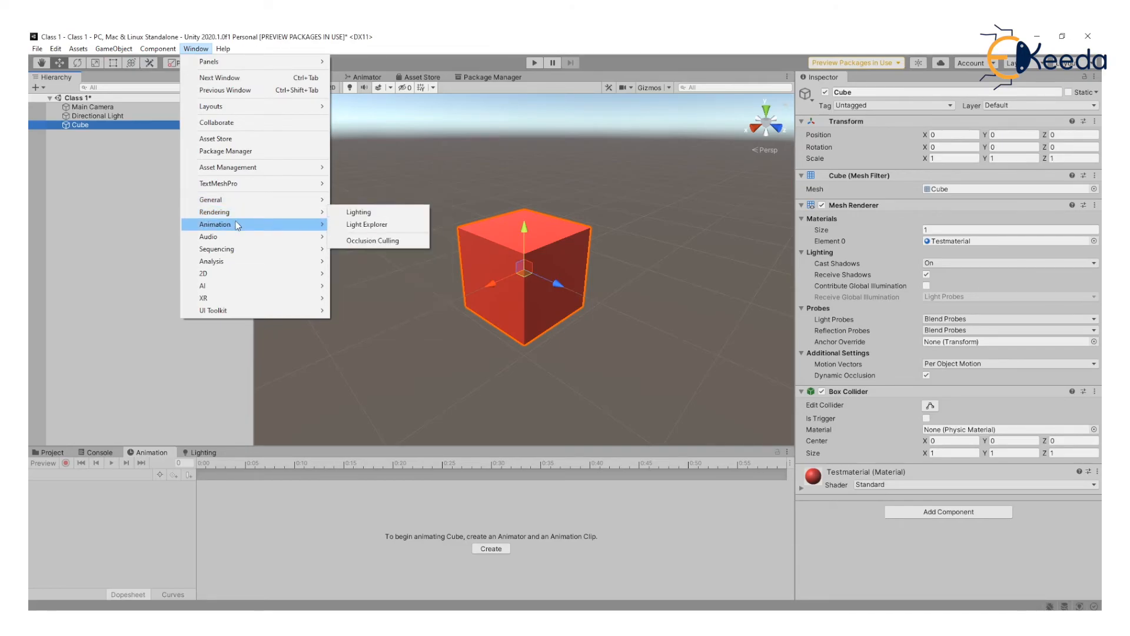
Open the Unity Asset Store website in the browser and look over its featured assets, recommendations, top assets and filter categories
{"action": "left_click", "coordinate": [218, 139]}
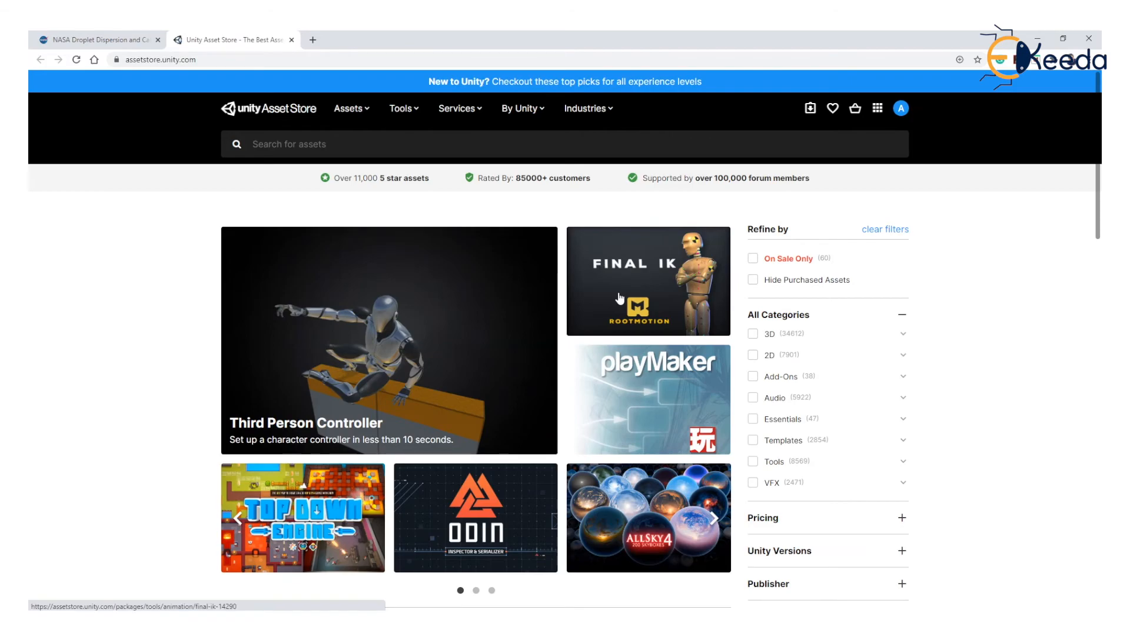
{"action": "scroll", "coordinate": [509, 365], "scroll_direction": "down", "scroll_amount": 1}
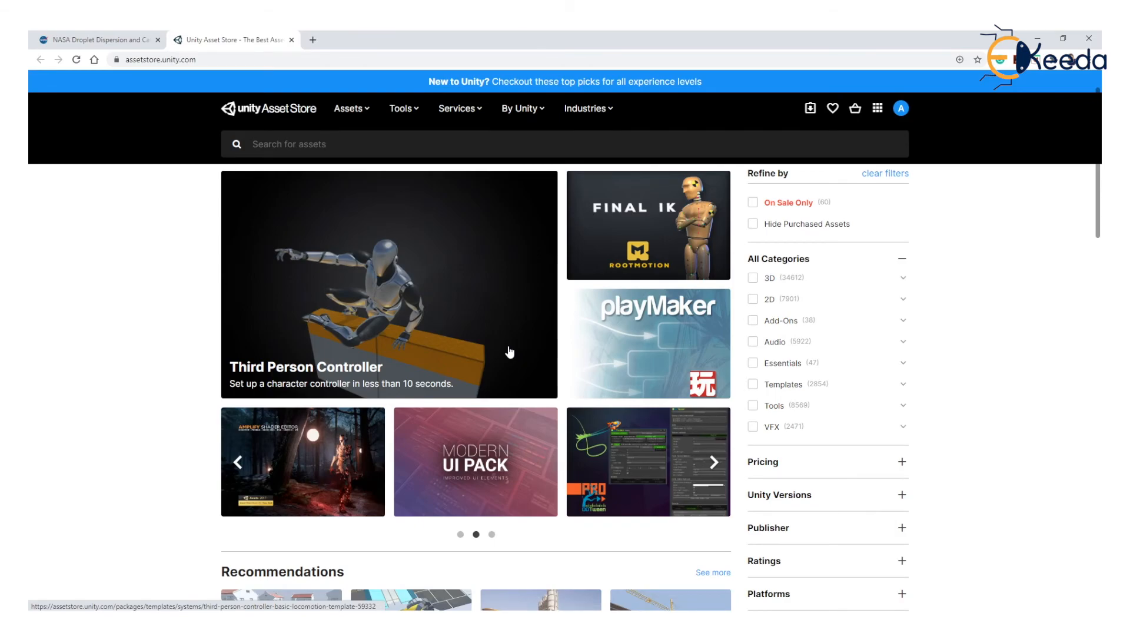
{"action": "scroll", "coordinate": [509, 351], "scroll_direction": "down", "scroll_amount": 1}
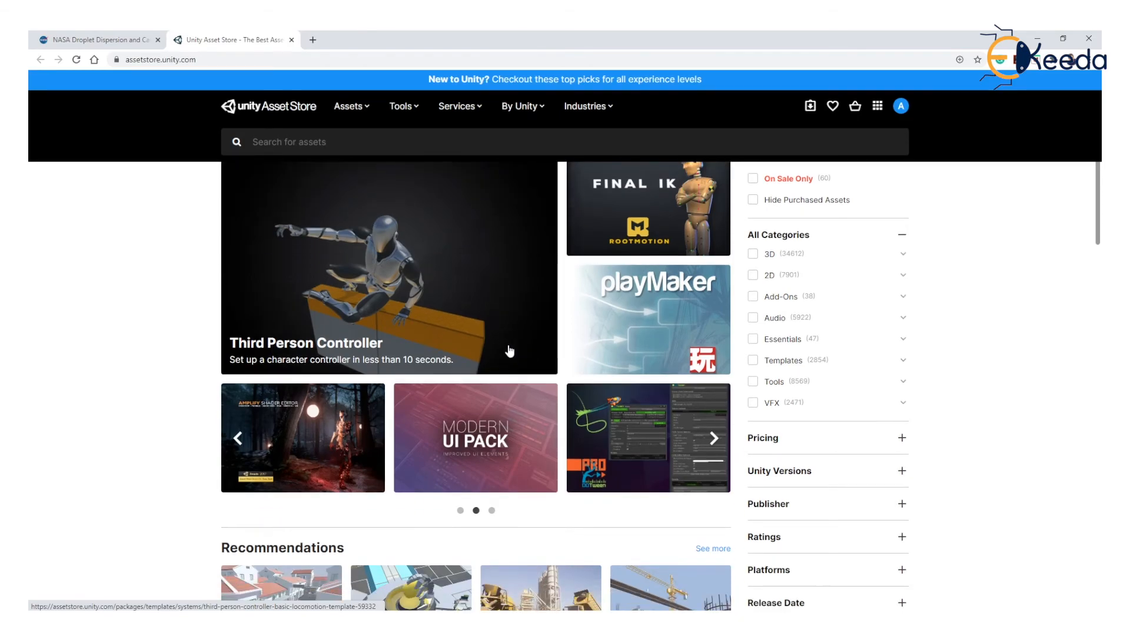
{"action": "scroll", "coordinate": [510, 351], "scroll_direction": "down", "scroll_amount": 1}
{"action": "scroll", "coordinate": [654, 424], "scroll_direction": "down", "scroll_amount": 5}
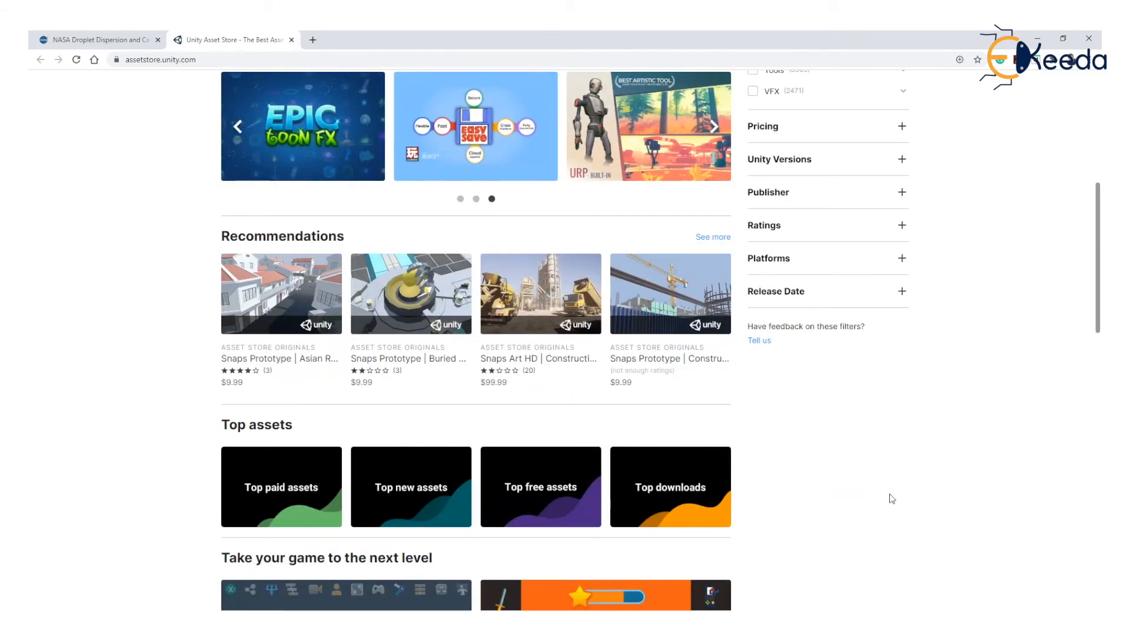
{"action": "scroll", "coordinate": [918, 424], "scroll_direction": "up", "scroll_amount": 4}
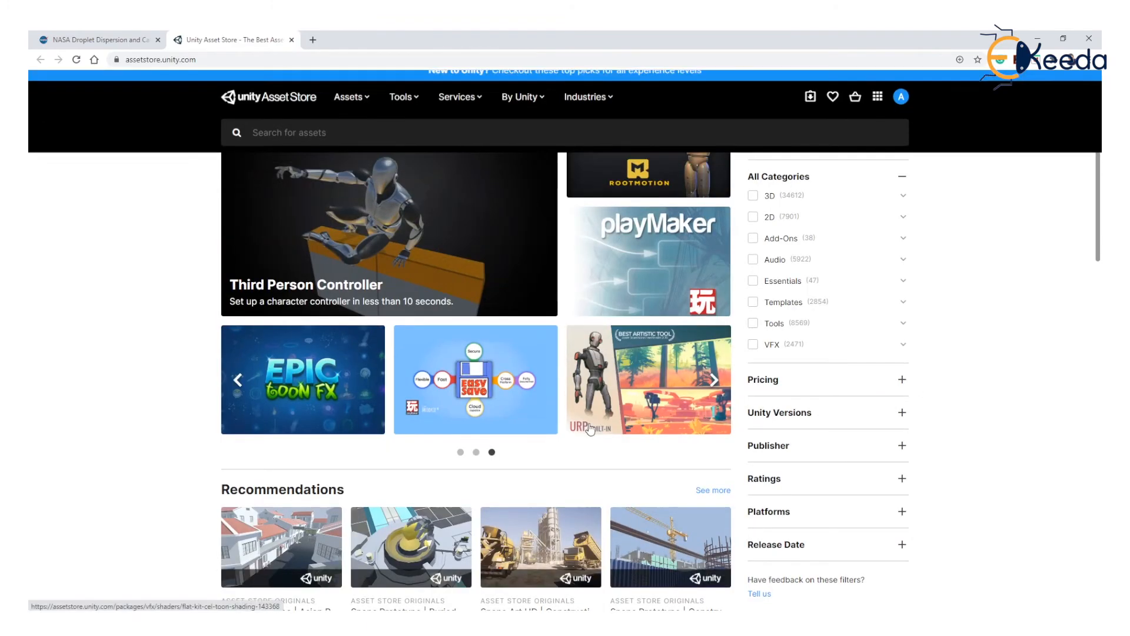
{"action": "scroll", "coordinate": [589, 426], "scroll_direction": "up", "scroll_amount": 2}
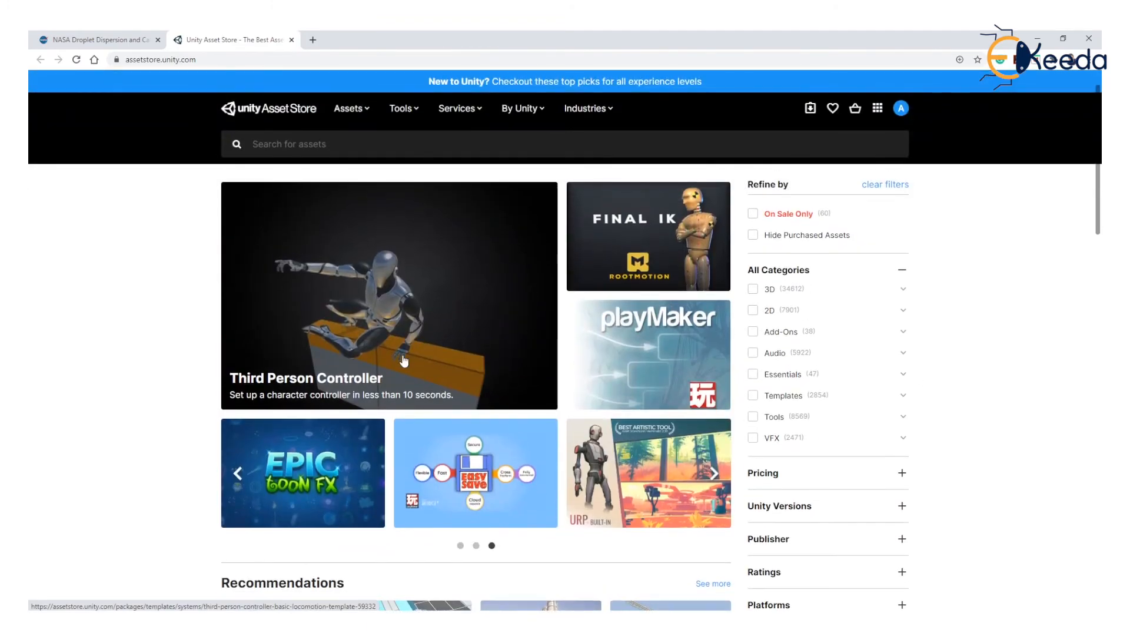
{"action": "scroll", "coordinate": [404, 361], "scroll_direction": "up", "scroll_amount": 1}
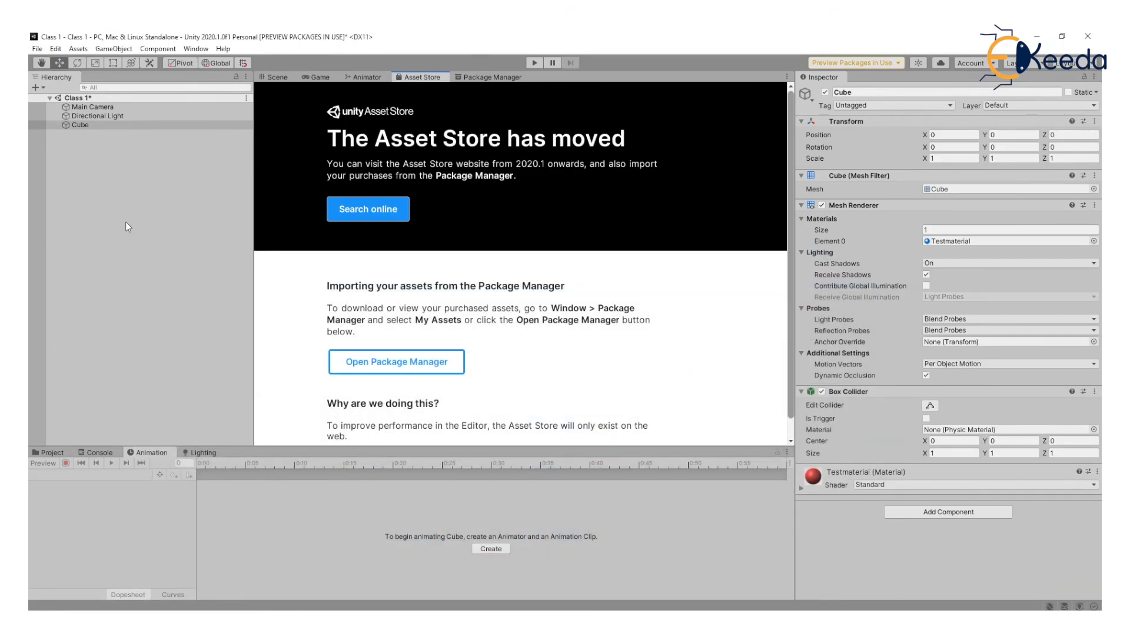
Compare the cube in the Scene and Game views, then run the scene in play mode and stop it
{"action": "left_click", "coordinate": [275, 78]}
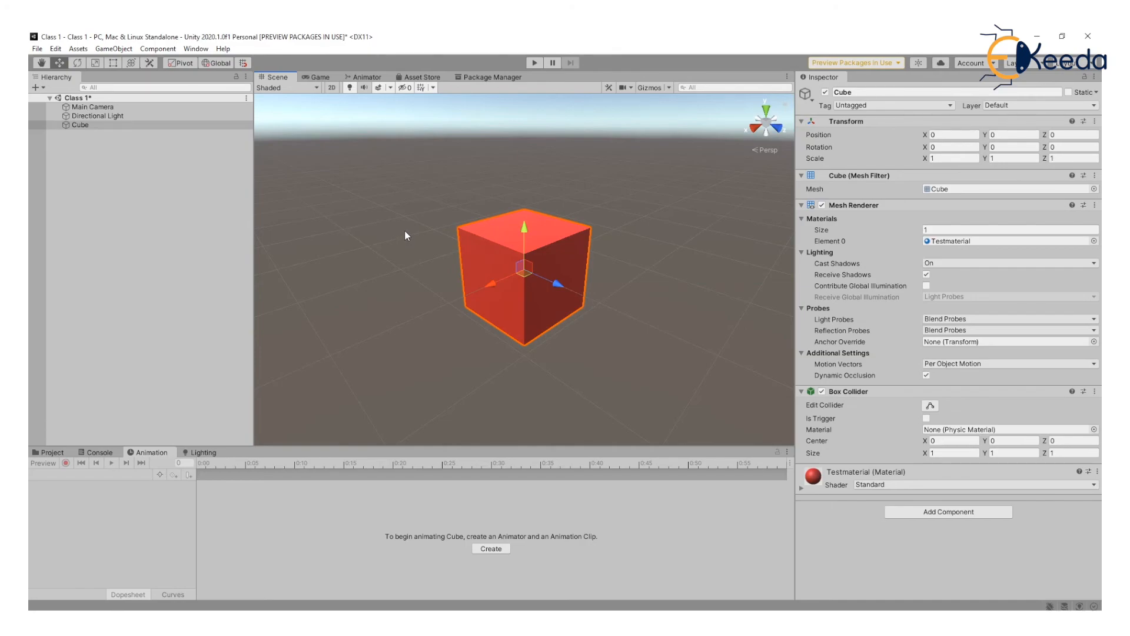
{"action": "left_click", "coordinate": [305, 79]}
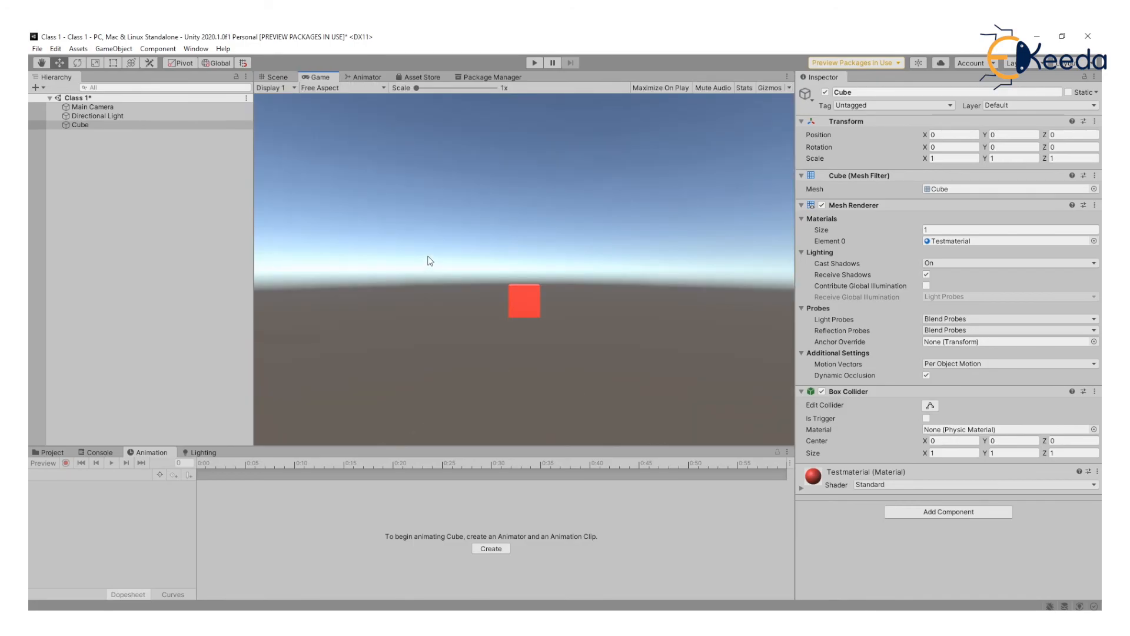
{"action": "left_click", "coordinate": [535, 64]}
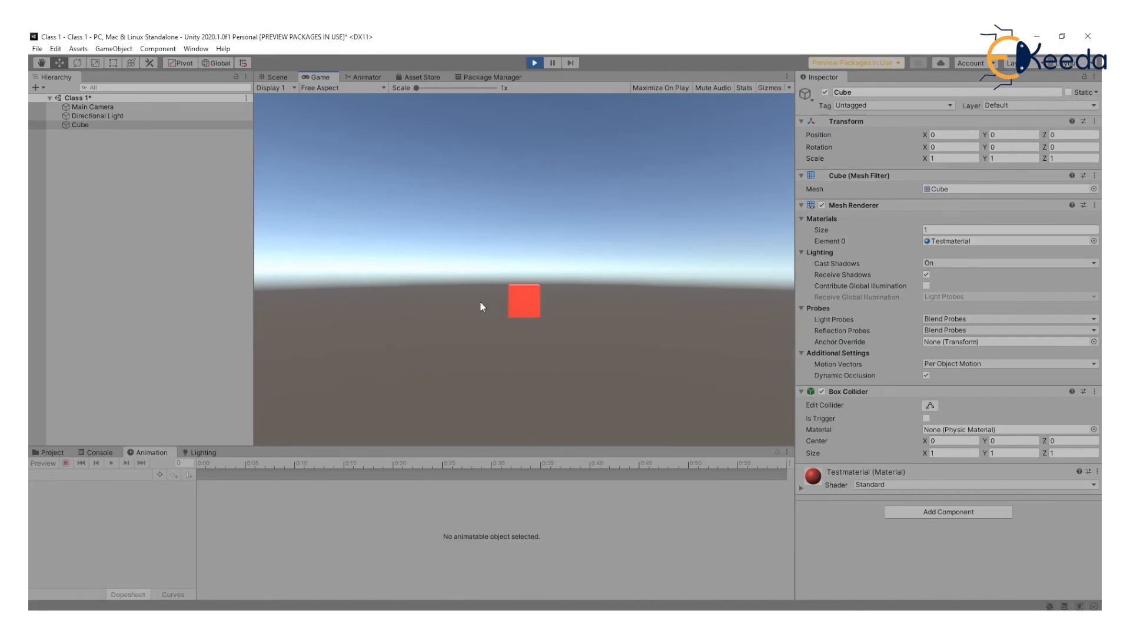
{"action": "left_click", "coordinate": [532, 63]}
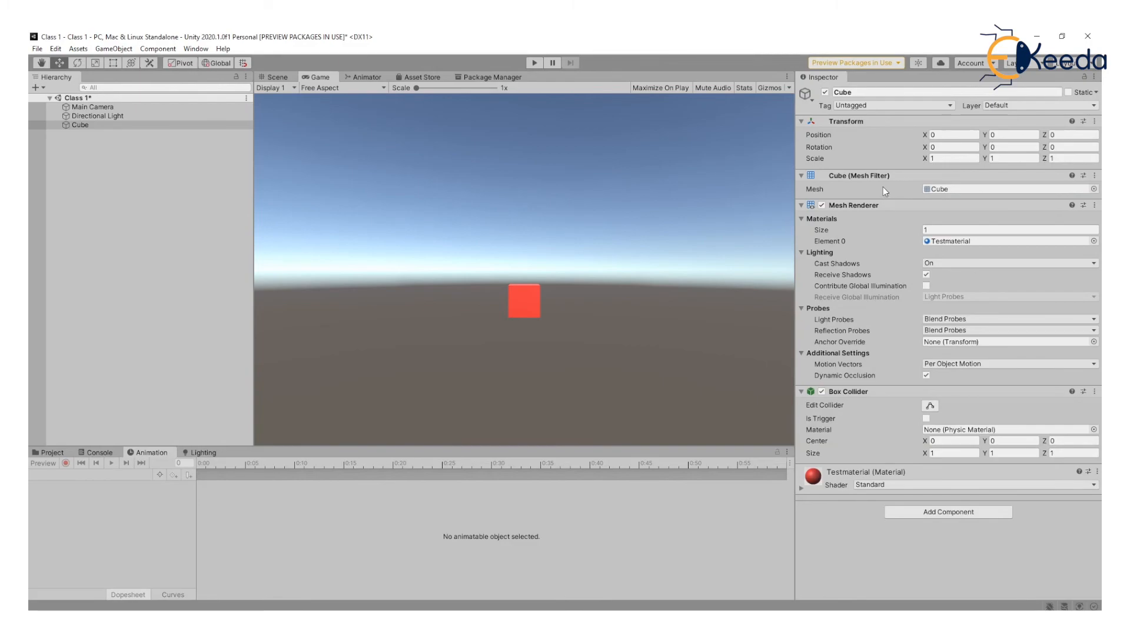
Review the project's Assets folder, the Console and the Animation timeline
{"action": "left_click", "coordinate": [49, 451]}
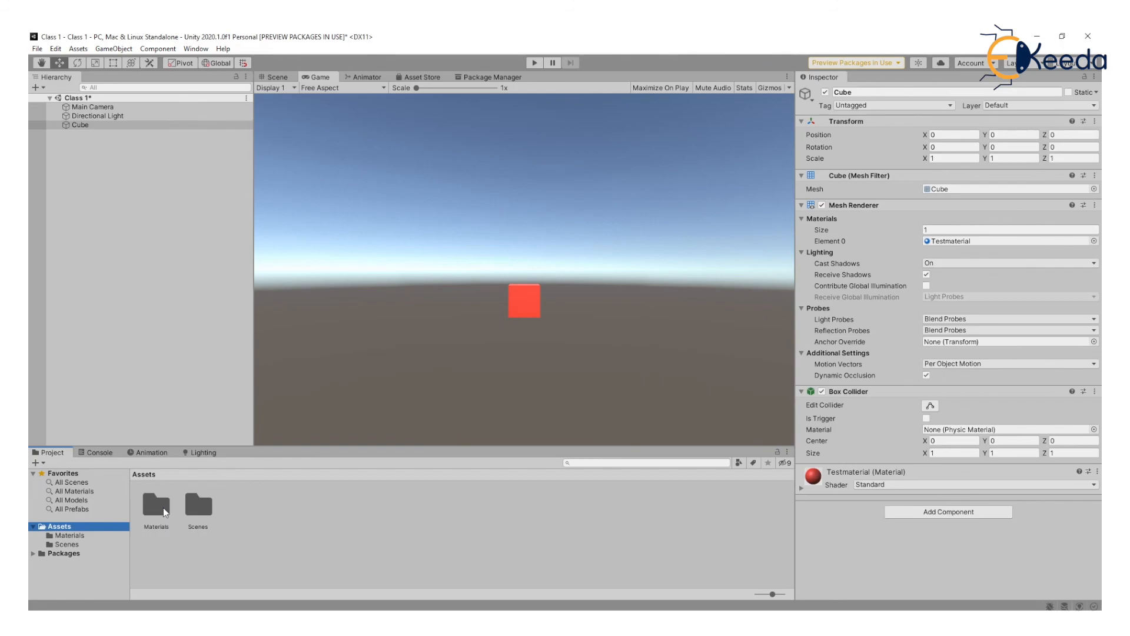
{"action": "left_click", "coordinate": [98, 452]}
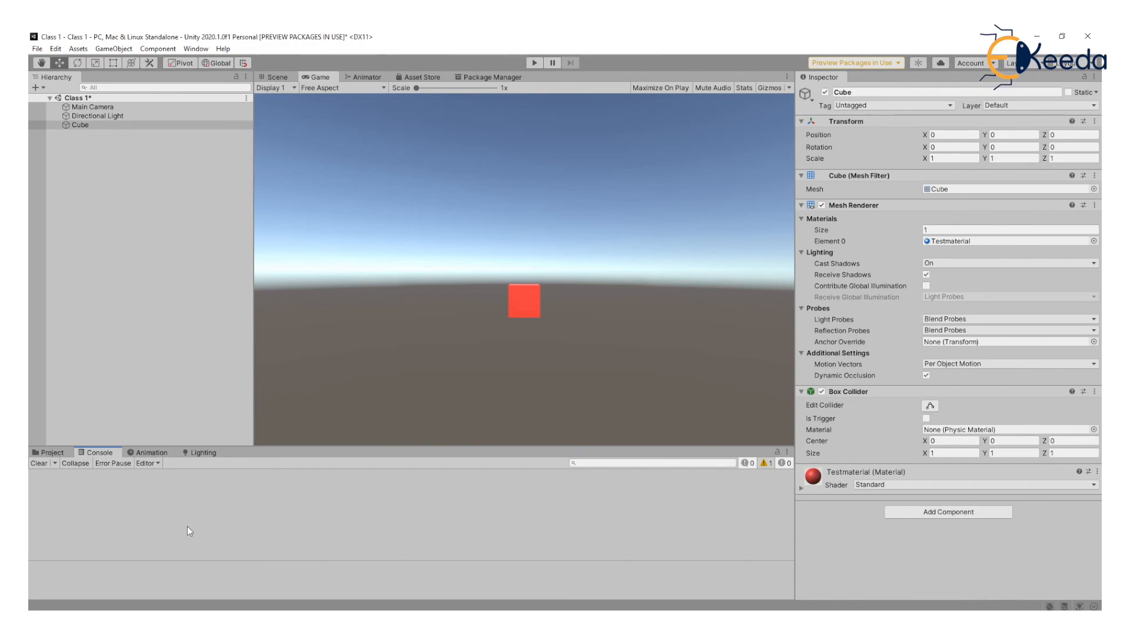
{"action": "left_click", "coordinate": [151, 452]}
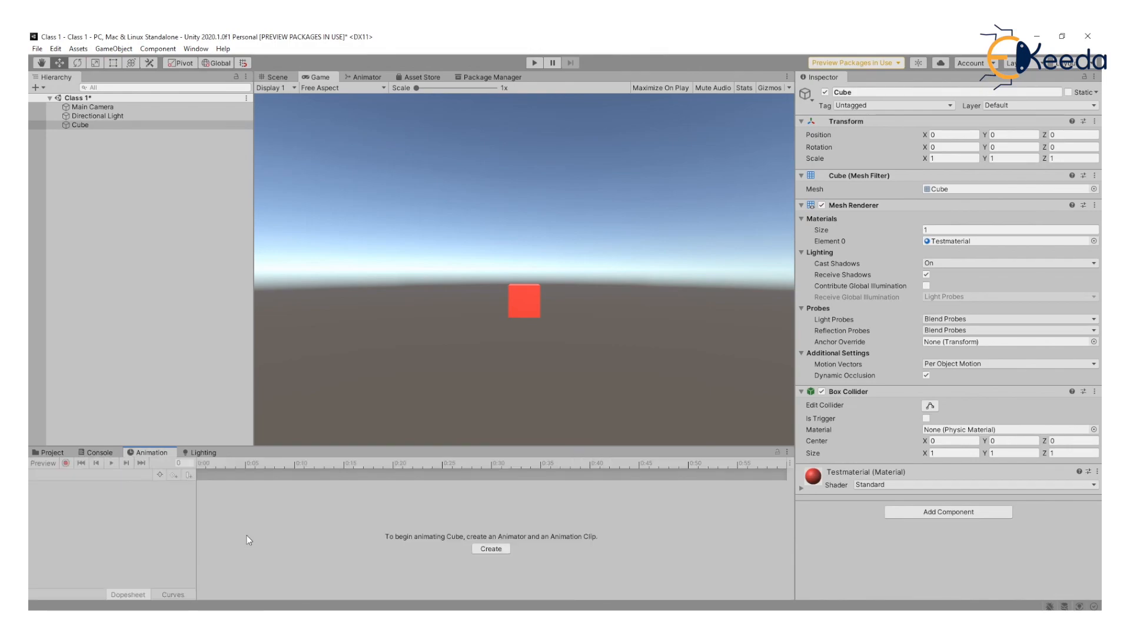